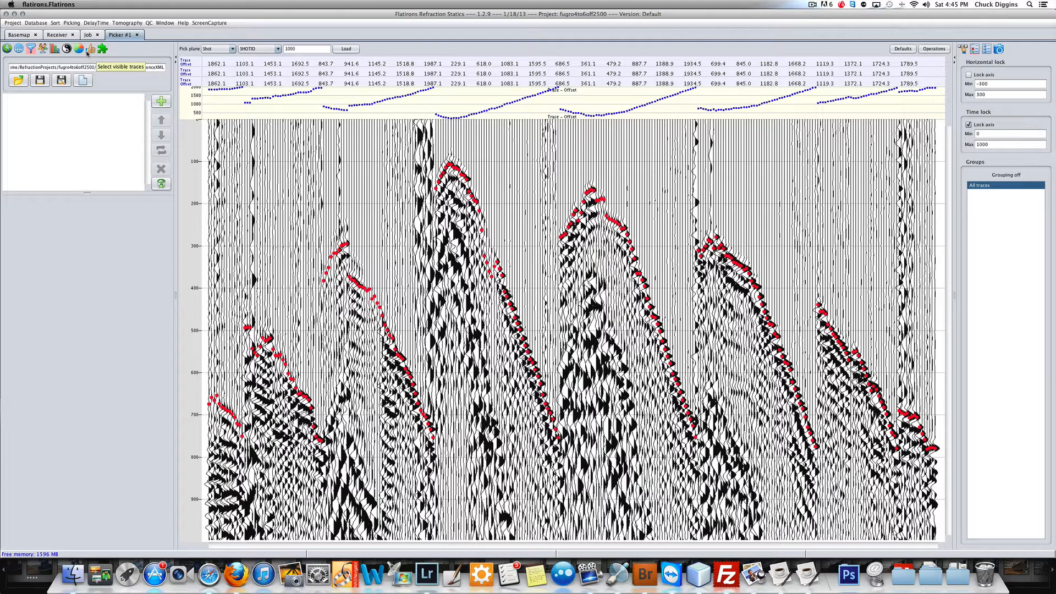
Step: Open the linear moveout trend definition, display the gather at the northernmost green CMP location, and apply linear moveout to it
click(70, 24)
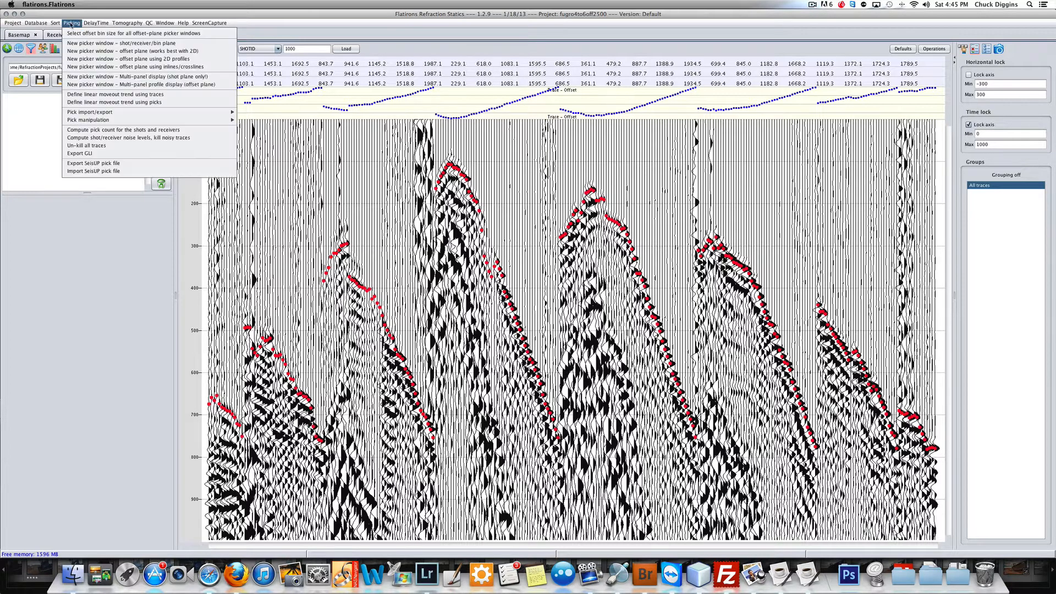
click(111, 103)
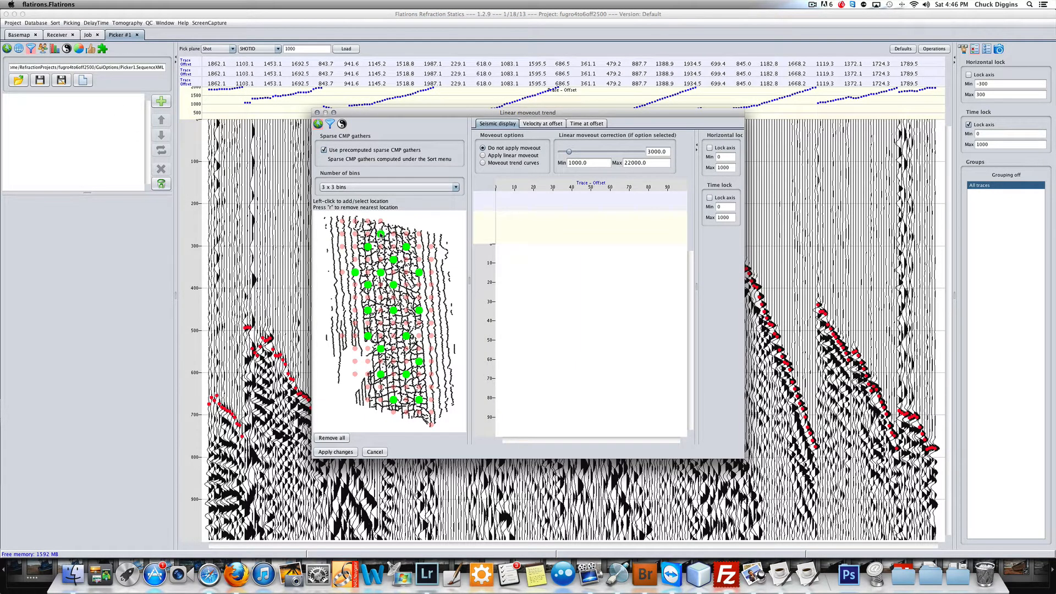
click(380, 234)
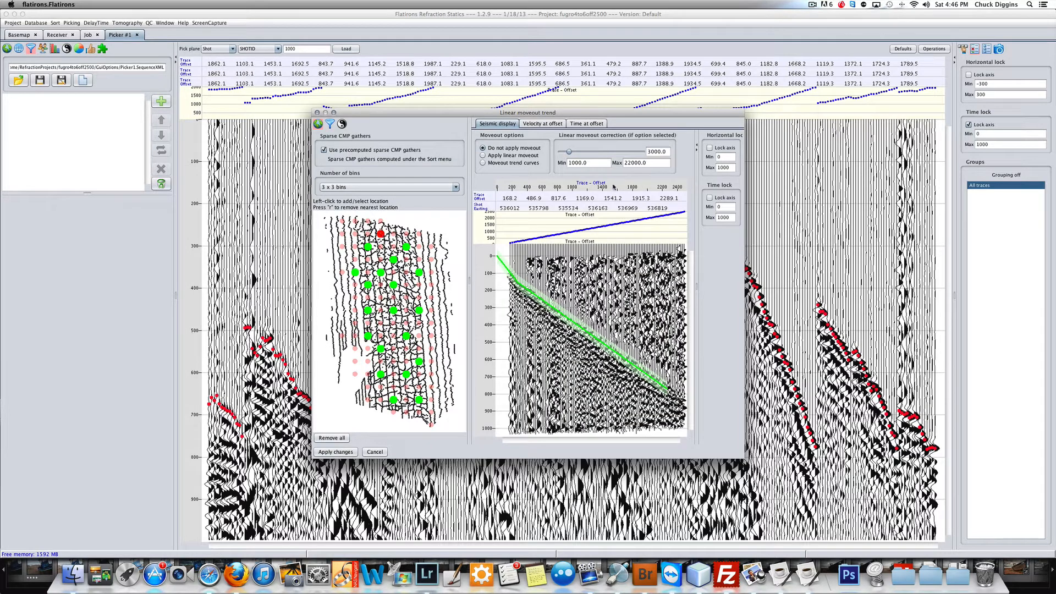
click(482, 155)
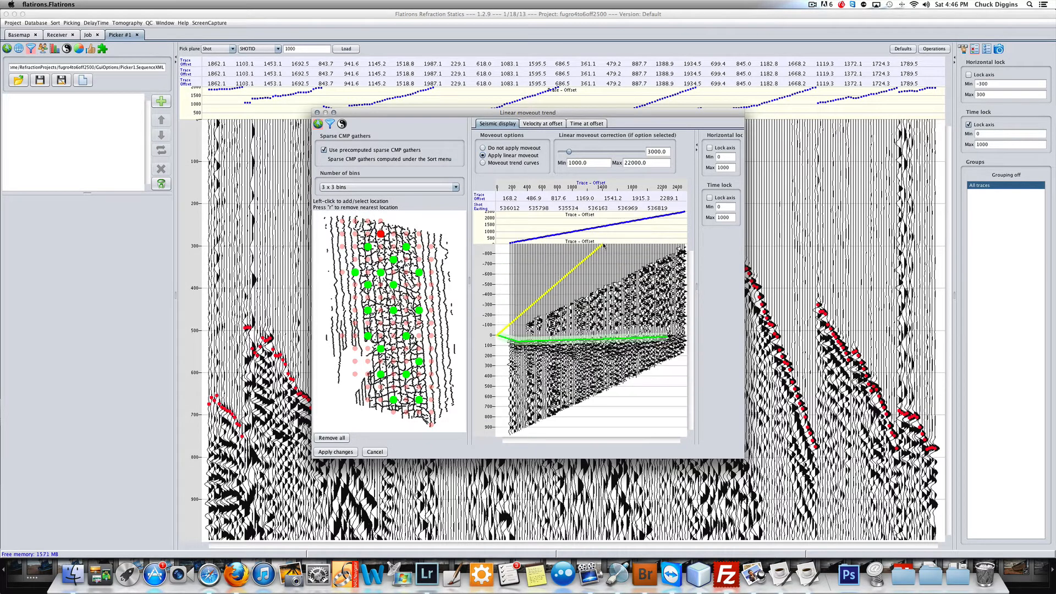
Step: Lock the gather display's time axis to a range of -100 to 300
click(710, 199)
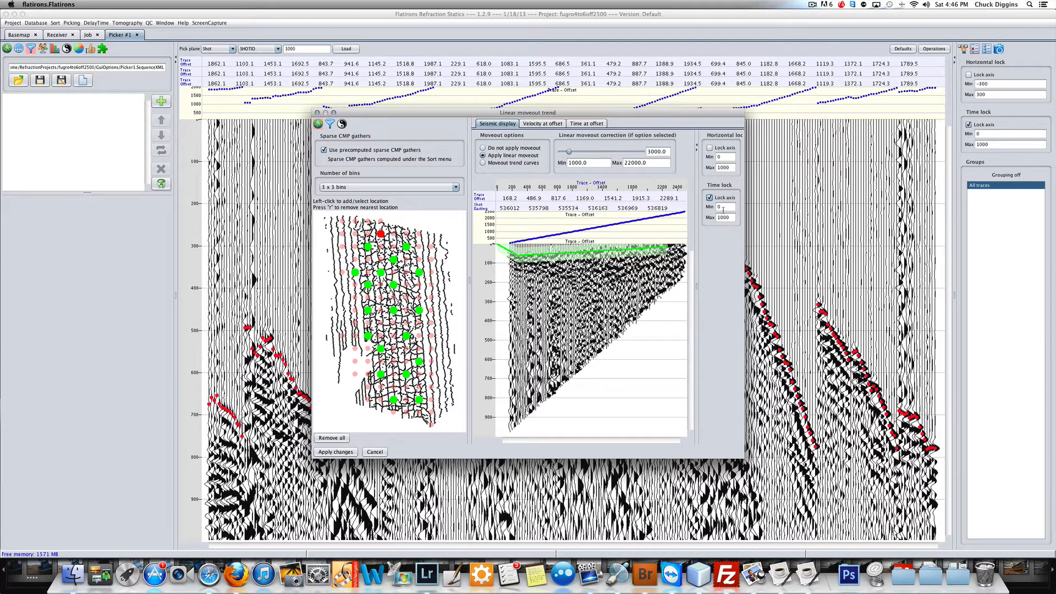
click(723, 207)
double_click(723, 217)
text(300)
key(Return)
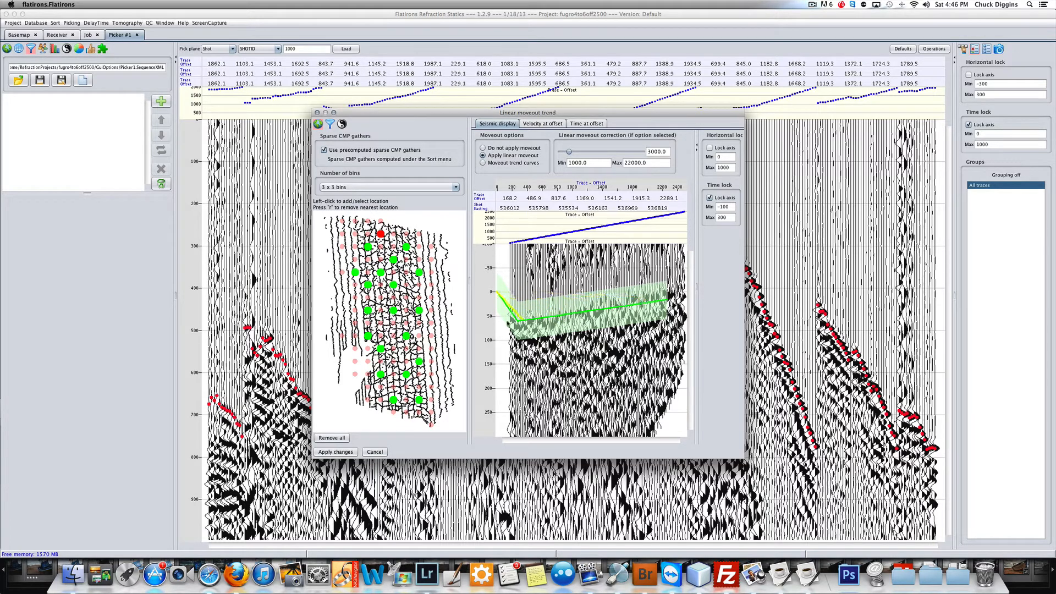
Step: Set the Elevation statics velocity to about 7707 in the trend gather's processing sequence
click(329, 124)
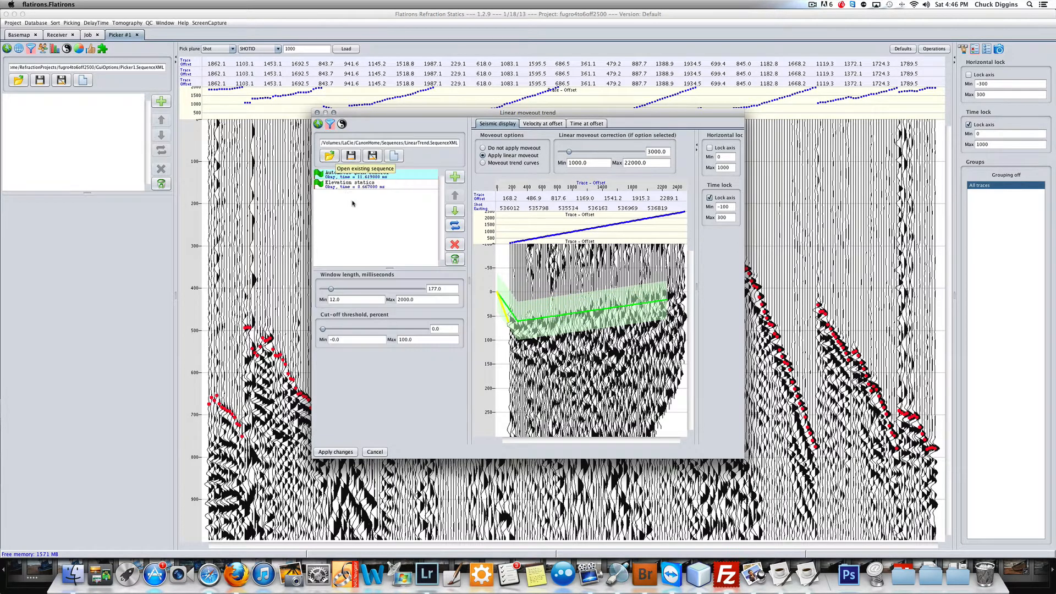
click(353, 184)
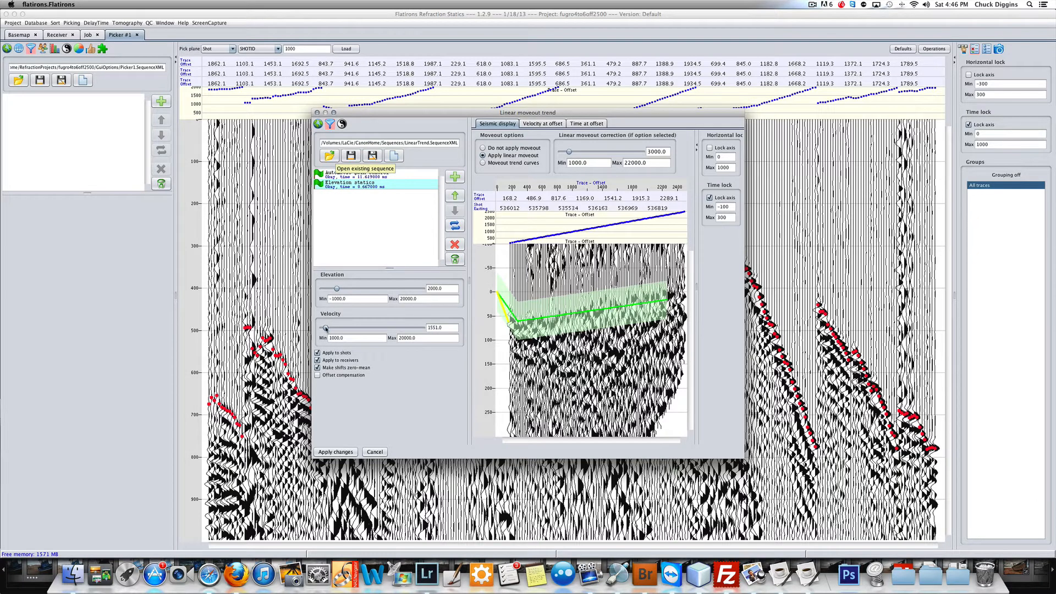
drag(325, 328, 358, 328)
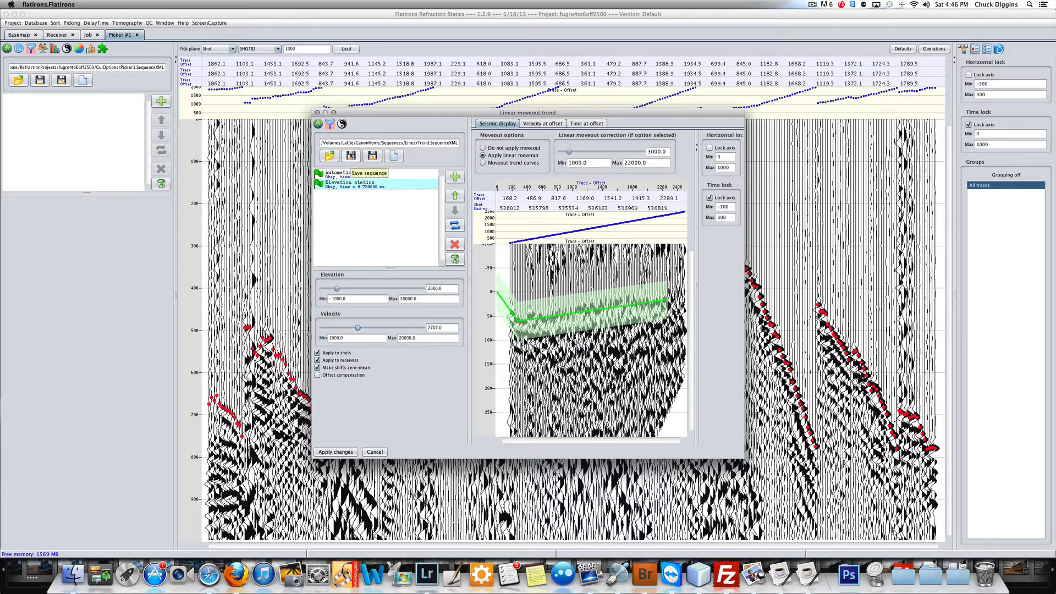
Step: Examine the gathers and trend curves at CMP locations across the map and apply the moveout trend changes
click(319, 124)
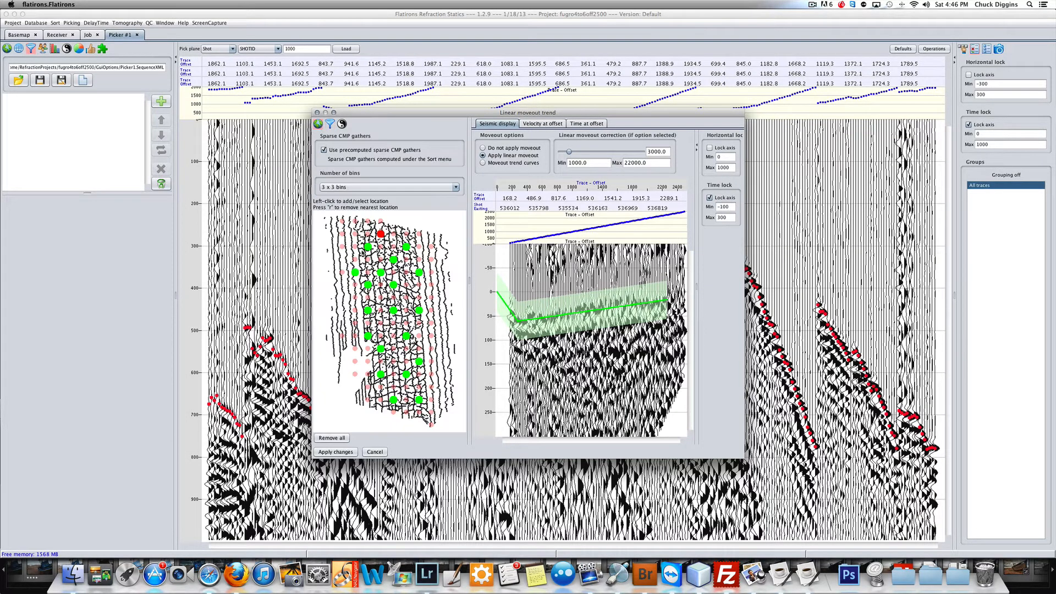
click(393, 284)
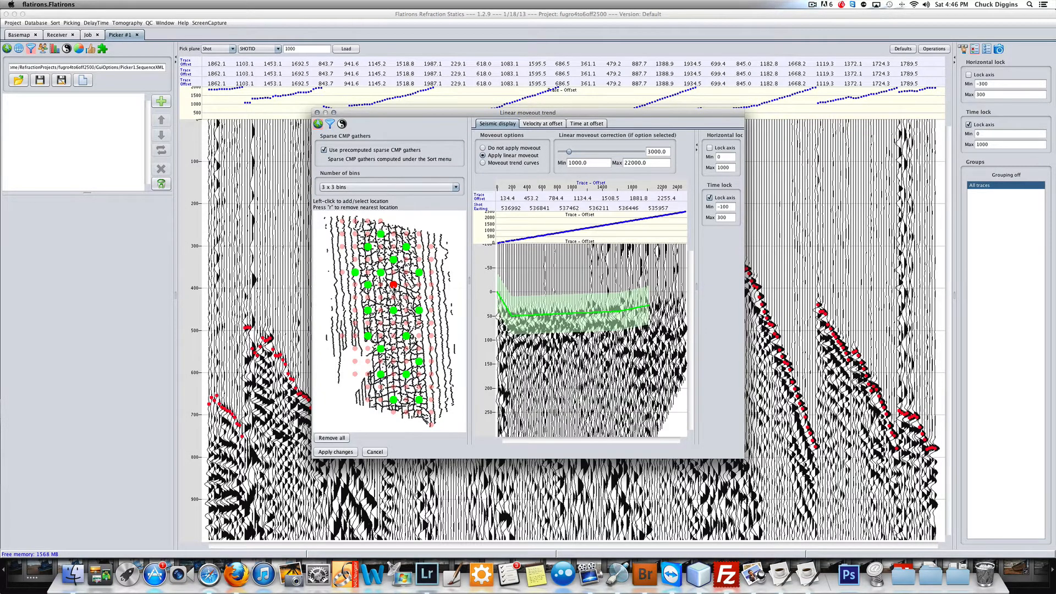
click(368, 310)
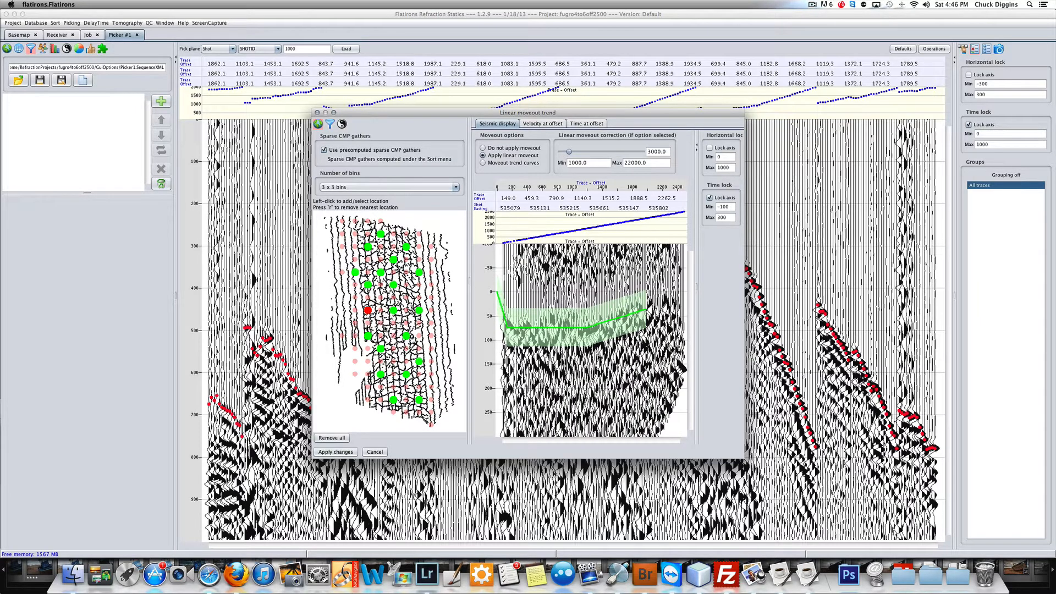
click(406, 336)
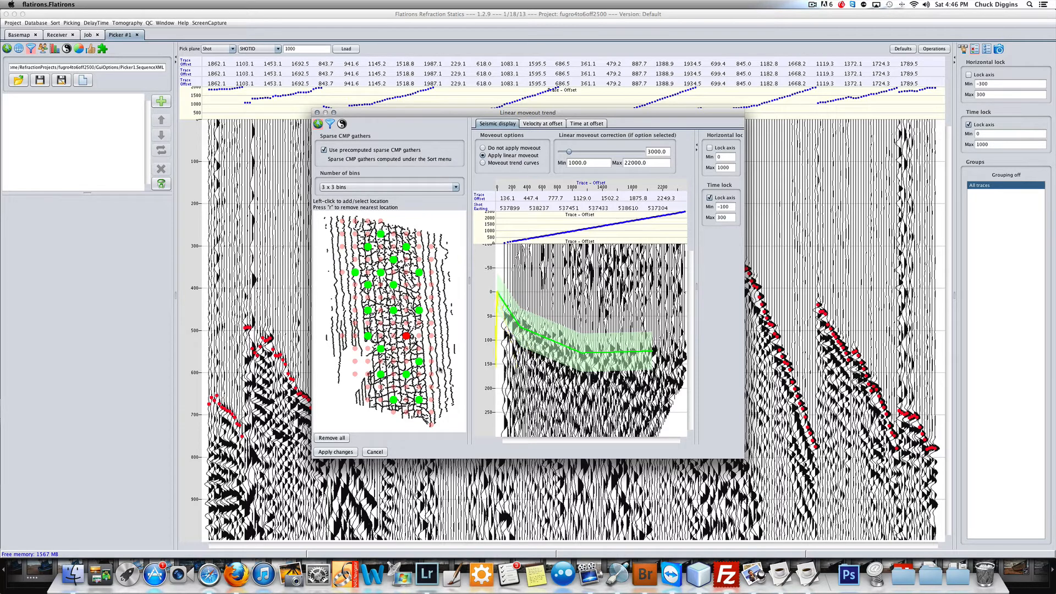
click(406, 375)
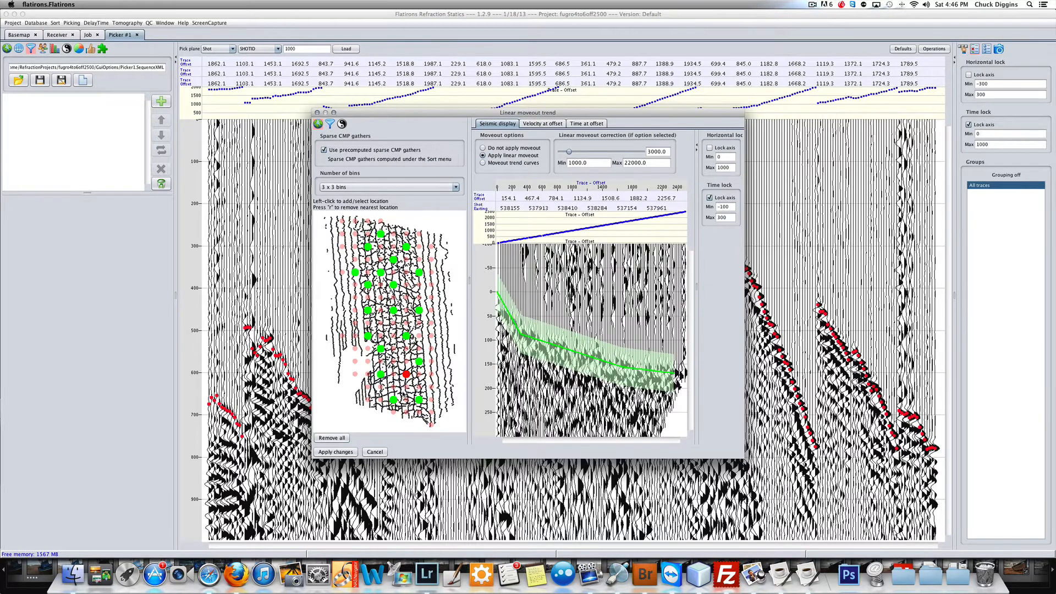
click(393, 399)
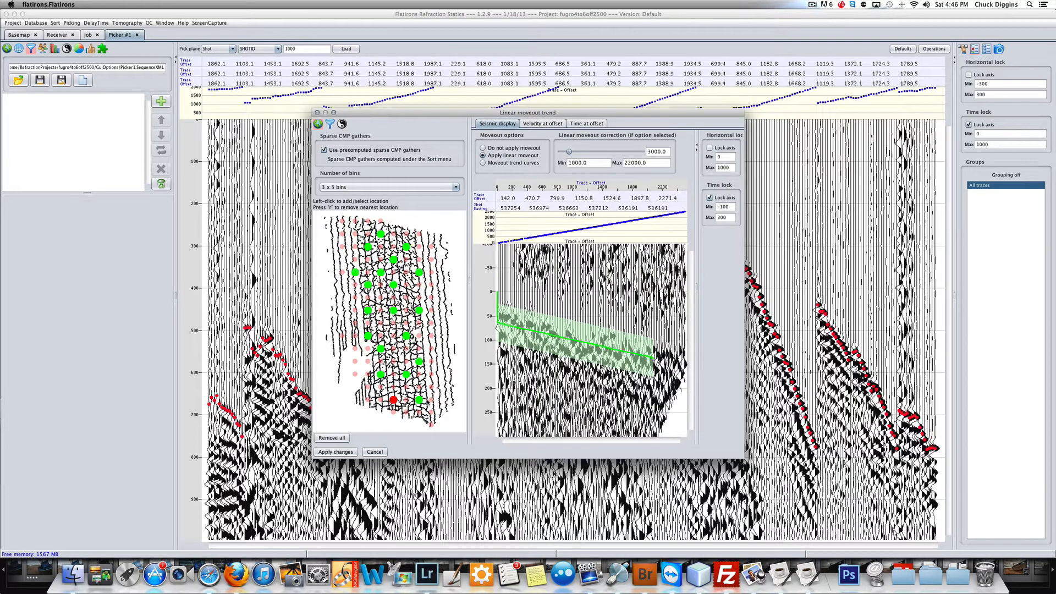
click(419, 399)
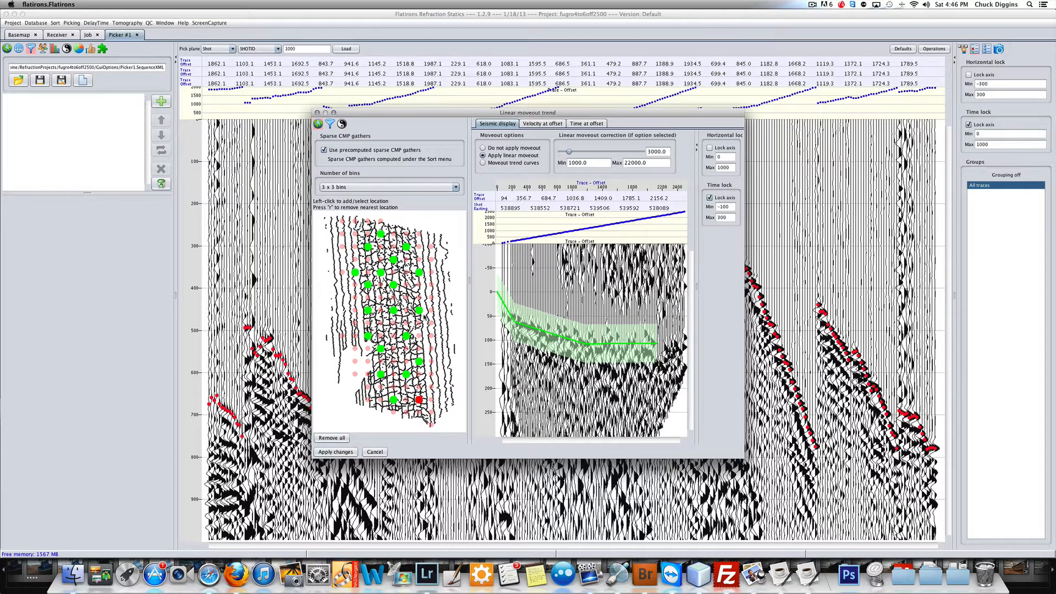
click(419, 310)
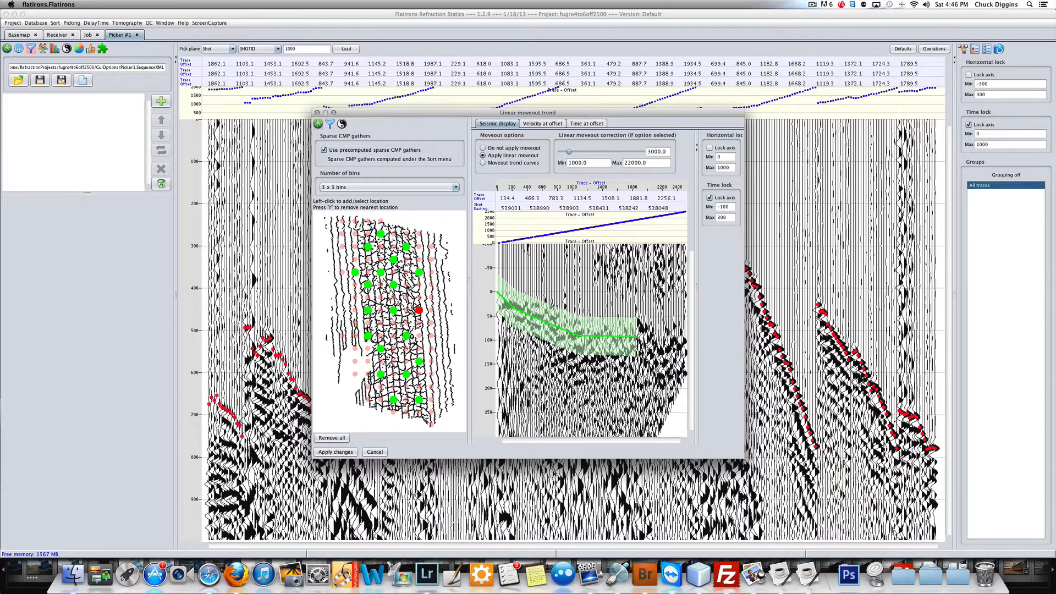
click(407, 285)
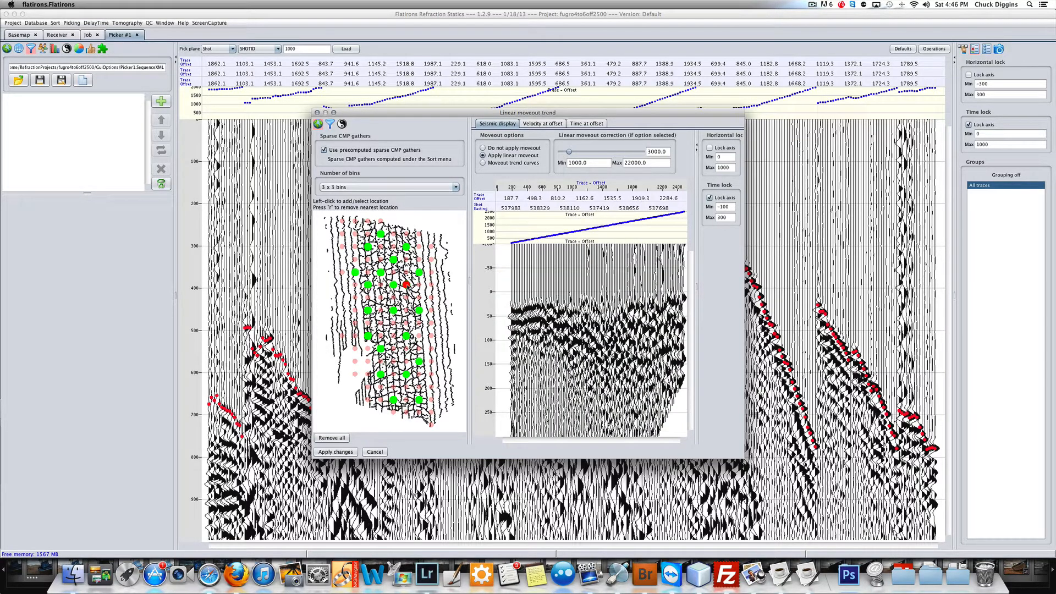
click(405, 272)
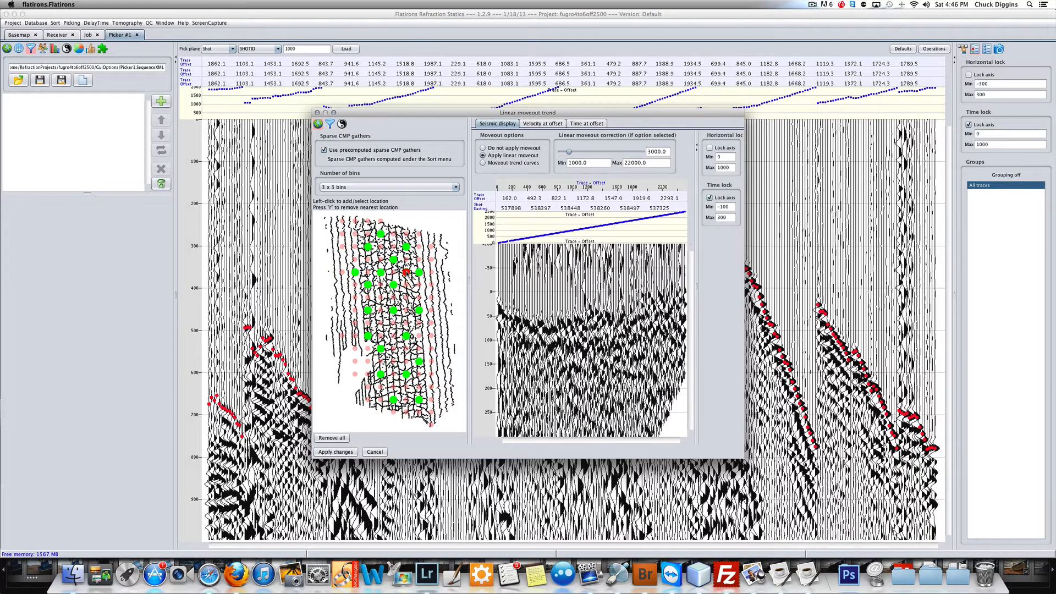
click(394, 260)
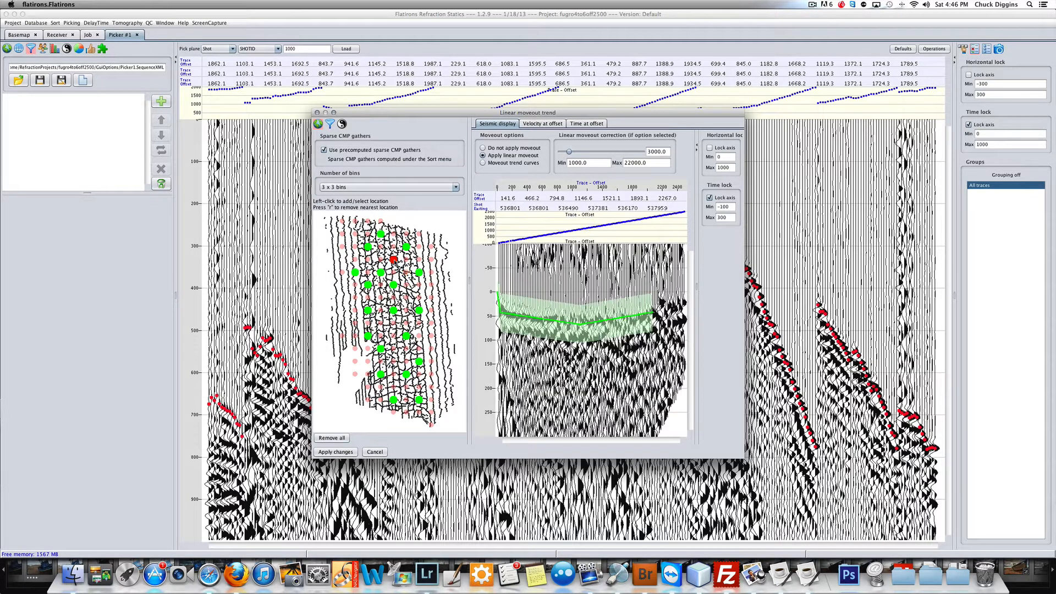
click(407, 247)
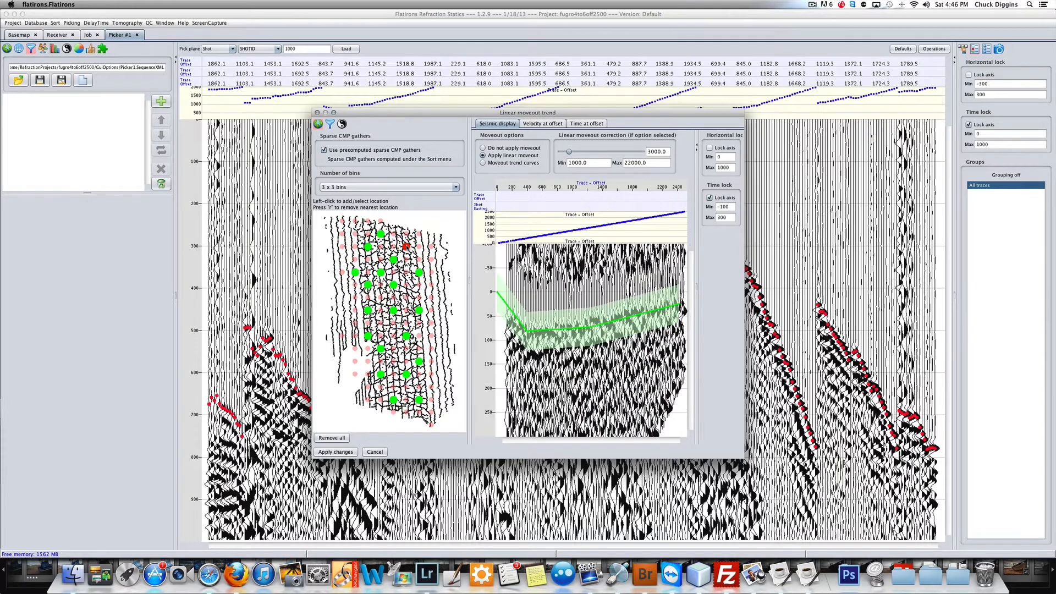
click(419, 273)
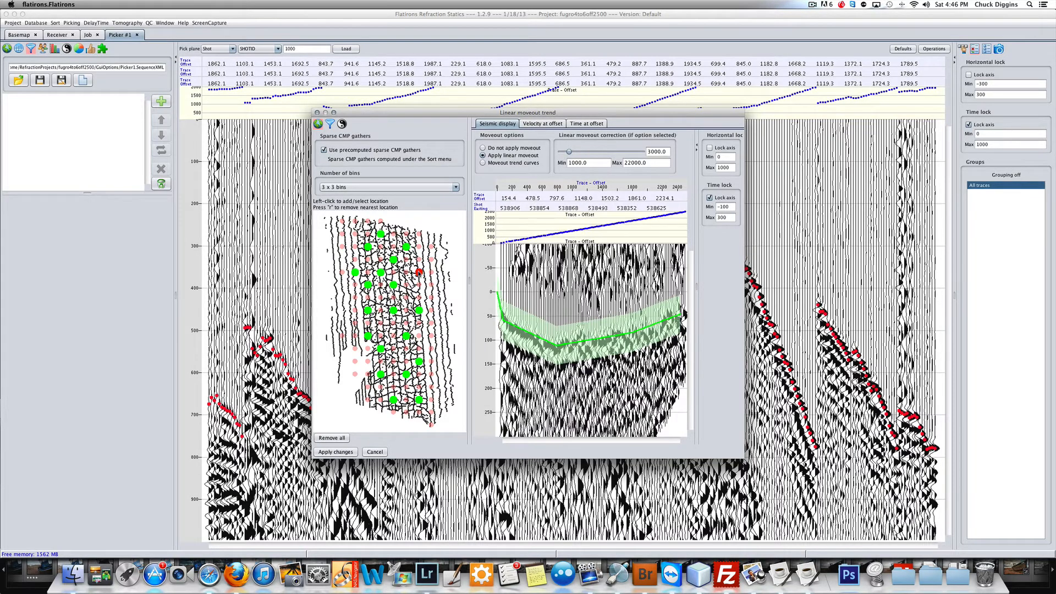
click(345, 452)
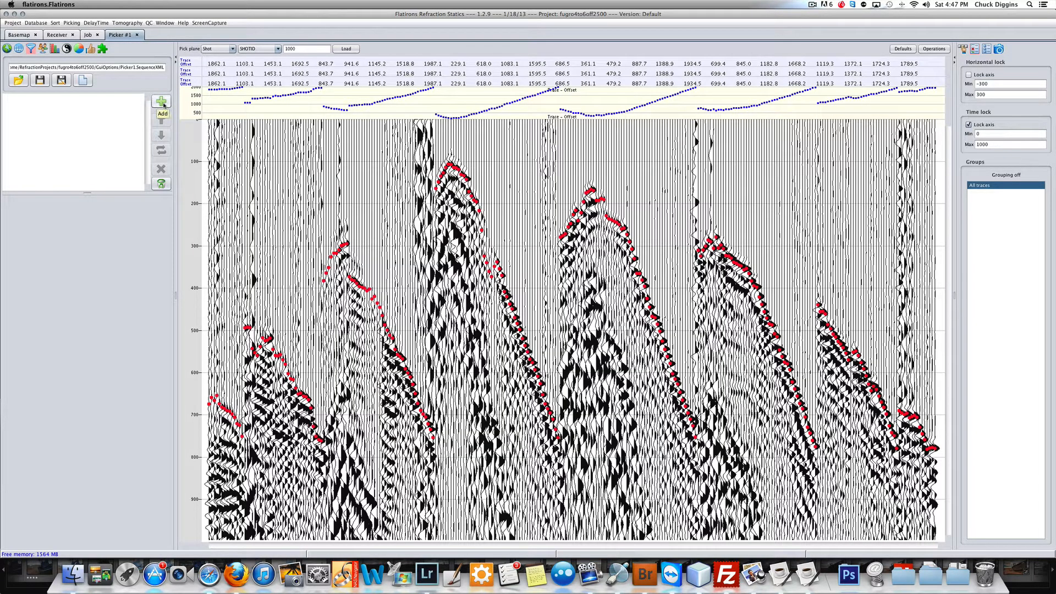
Step: Add the Apply moveout trend process to the picker's empty processing sequence
click(162, 103)
mouse_move(214, 172)
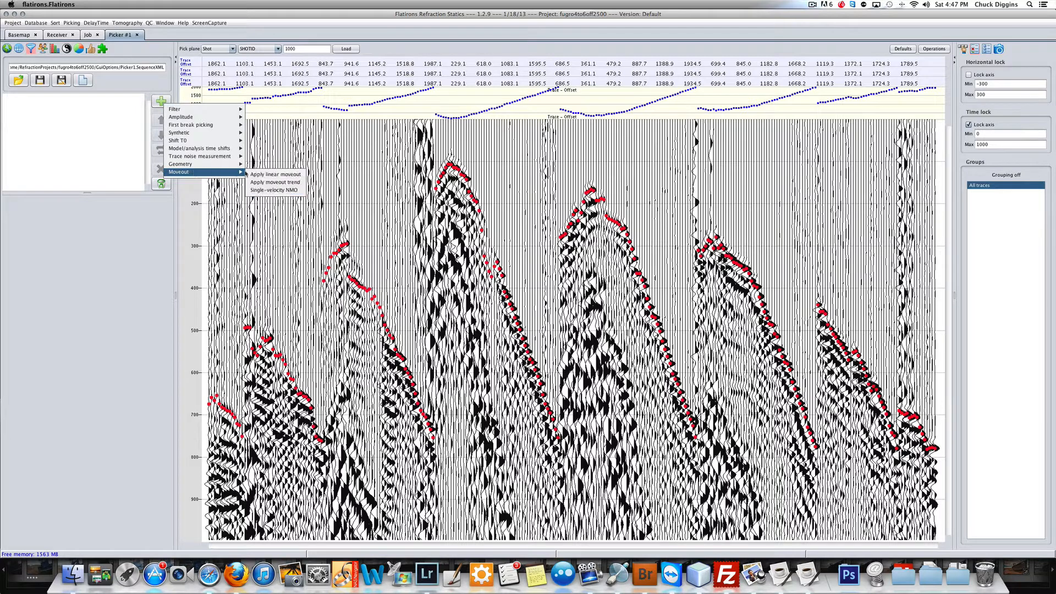
click(275, 182)
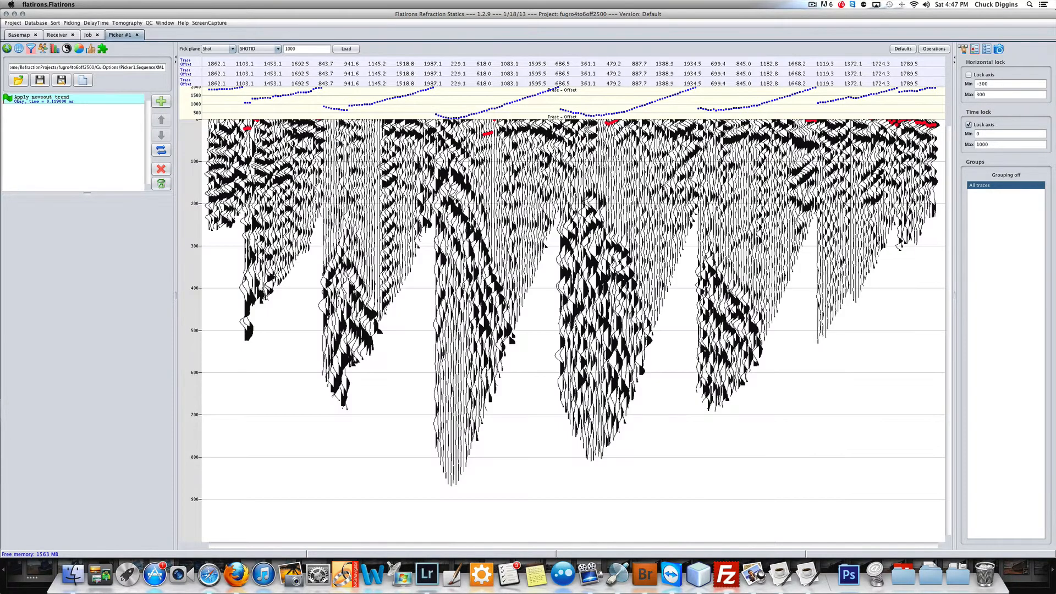
Step: Set the picker display's locked time range to -200 to 200
double_click(992, 134)
double_click(989, 143)
text(200)
key(Return)
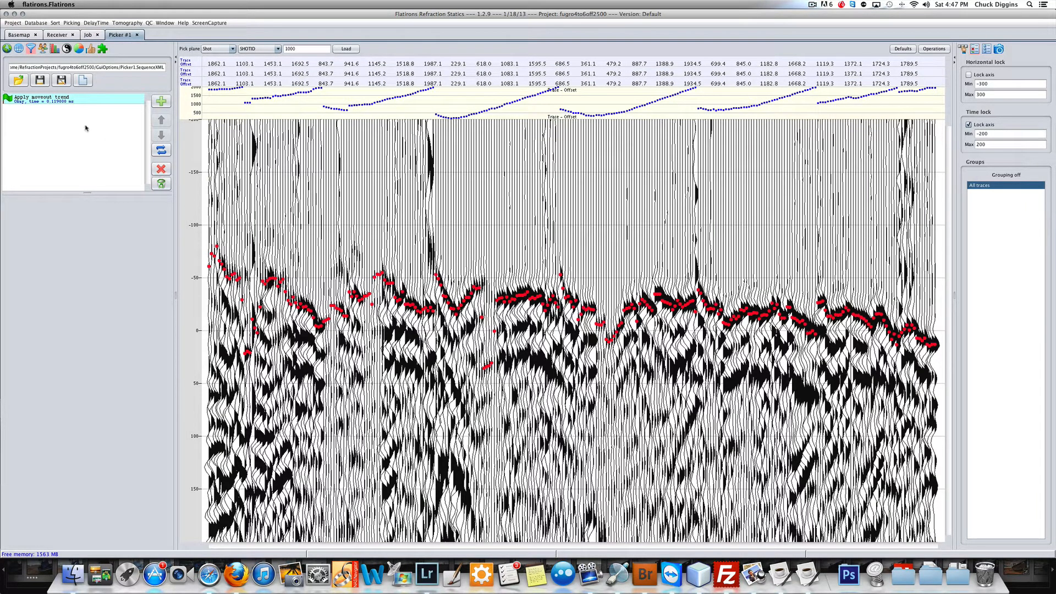
Step: View flattened shot gathers from different locations on the elevation map, ending with shot 2141
click(8, 49)
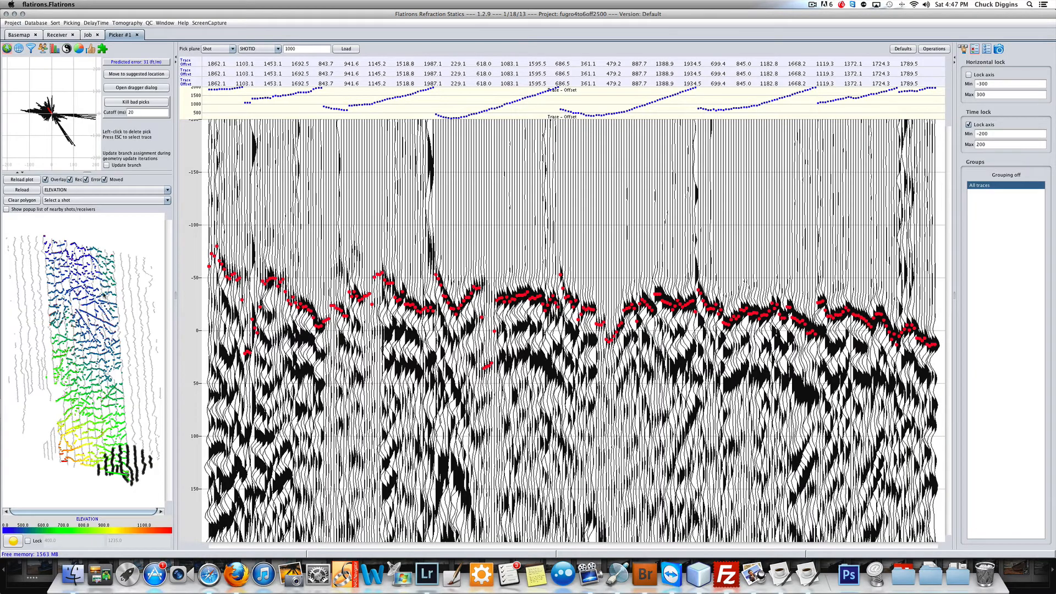
click(102, 293)
click(71, 327)
click(70, 346)
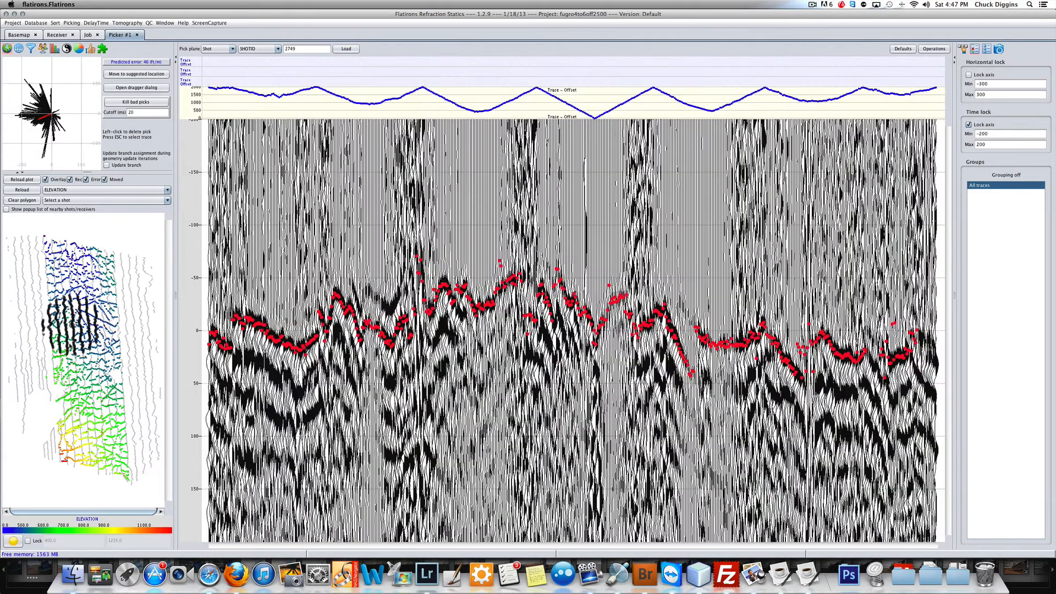
click(96, 376)
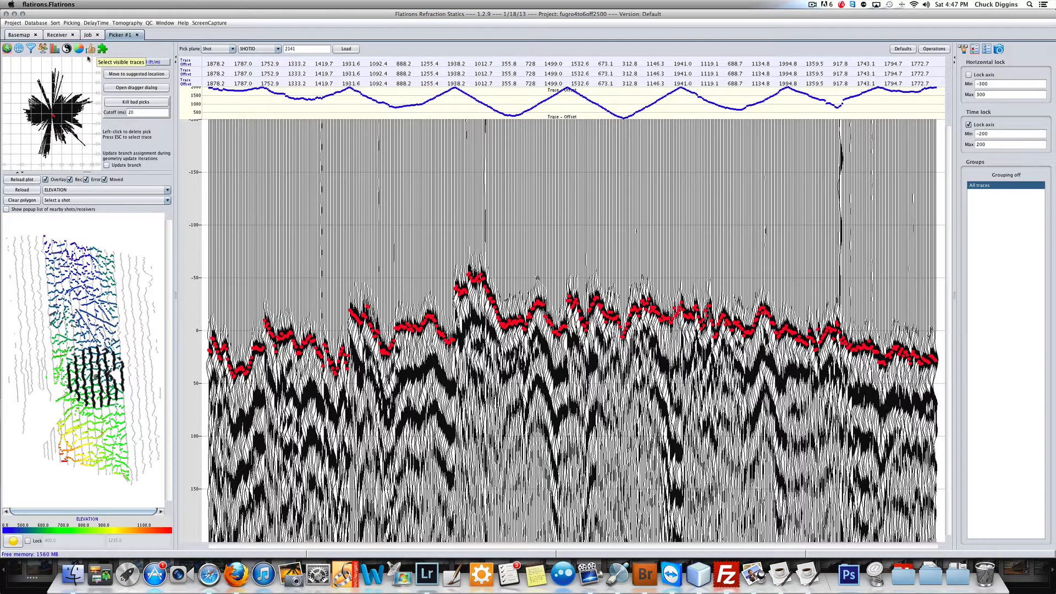
Step: Add a Threshold auto picker after the moveout process and lower its threshold to about 0.192
click(32, 49)
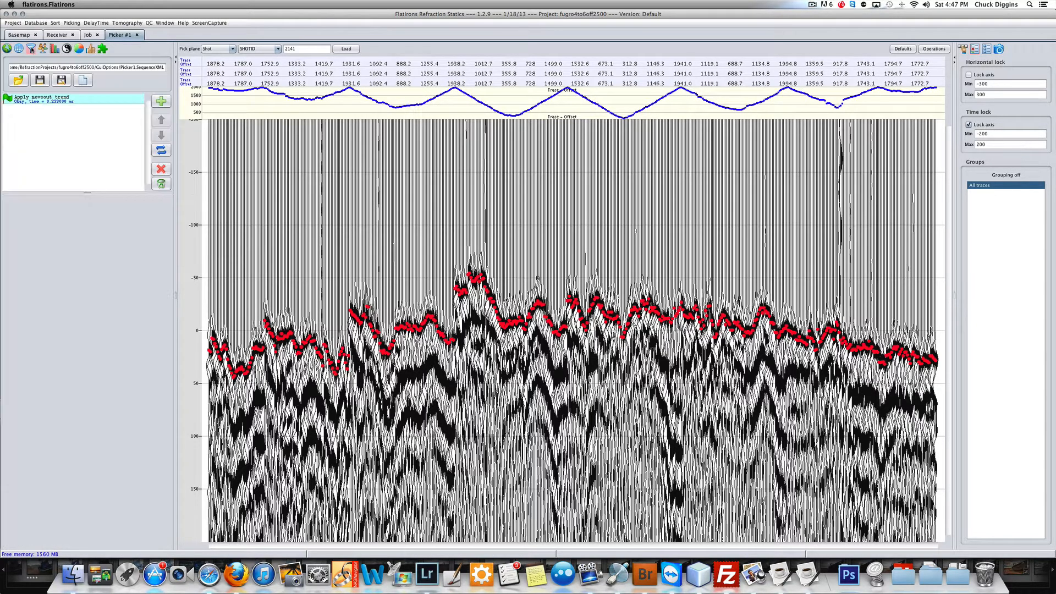
click(160, 102)
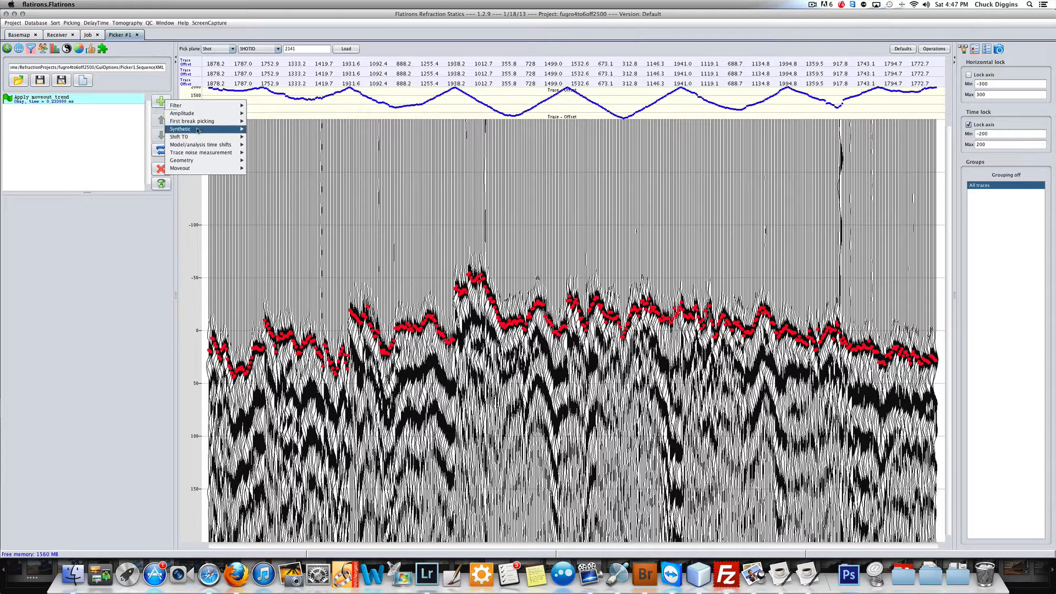
mouse_move(192, 137)
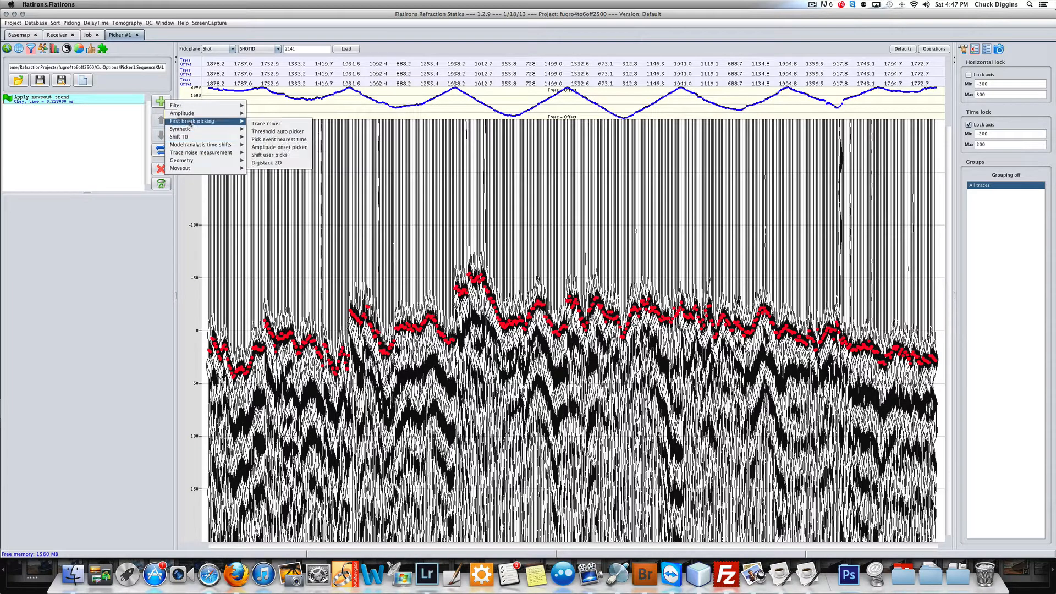
click(272, 133)
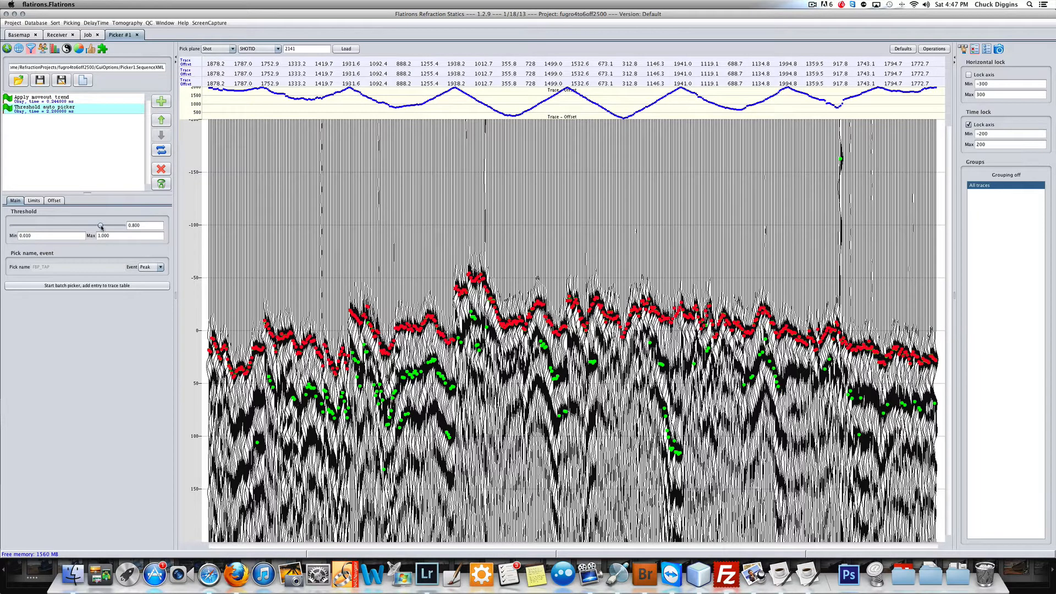
drag(101, 226, 34, 233)
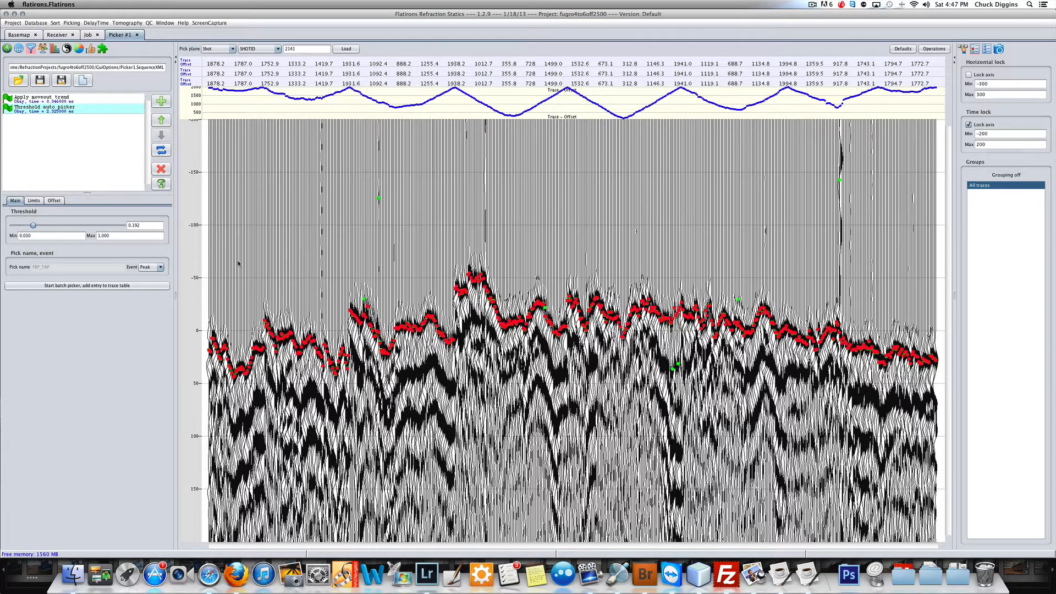
Step: Limit the auto picks using the linear moveout curves, with a maximum error of 100
click(34, 201)
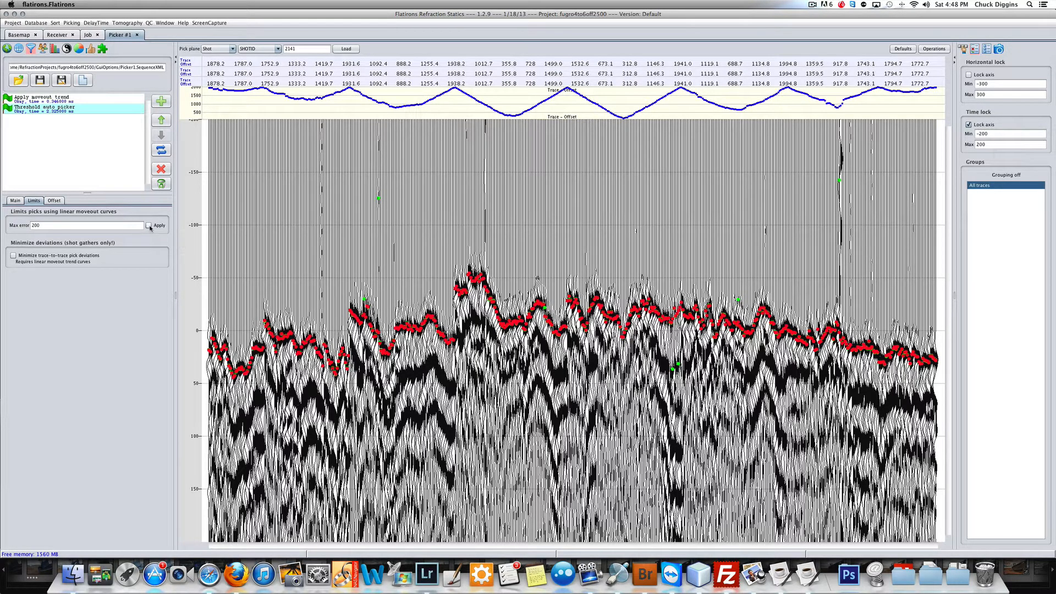
click(149, 226)
double_click(75, 226)
text(100)
Step: Review the limited auto picks on shot gathers from different locations across the elevation map, ending with shot 2326
click(7, 50)
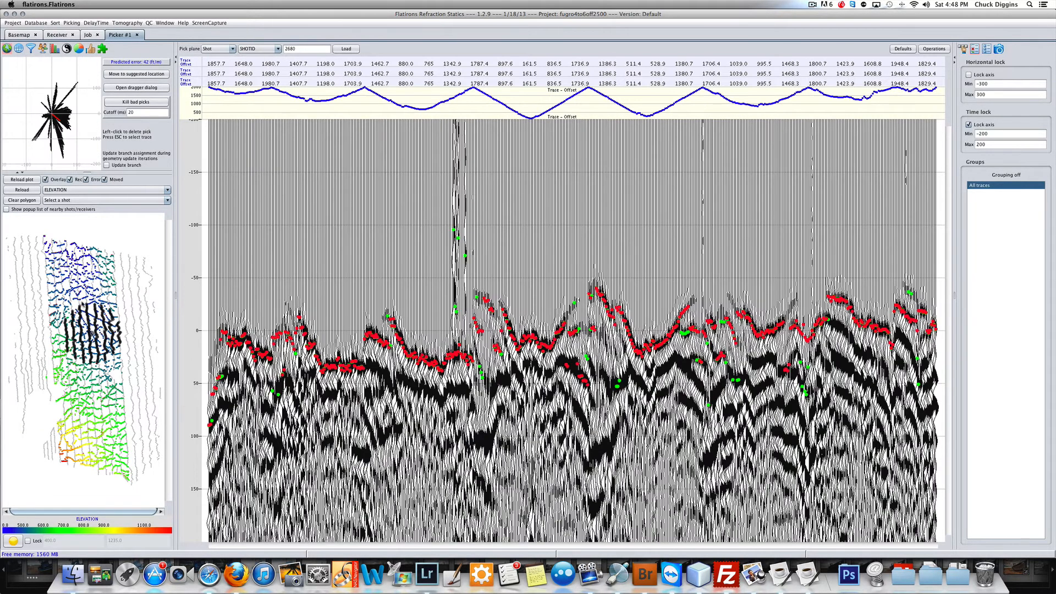
click(82, 305)
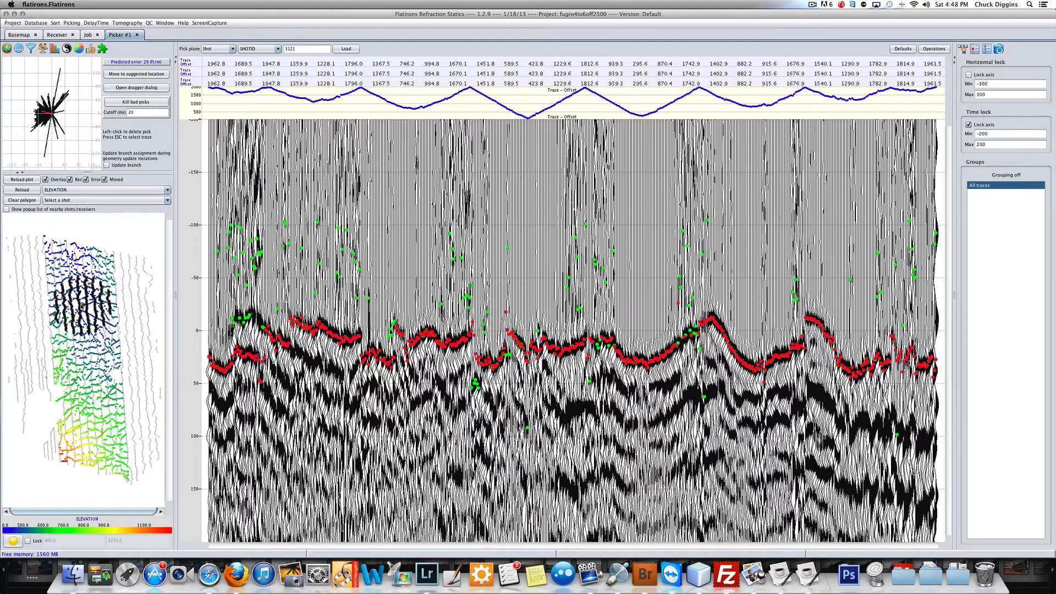
click(60, 266)
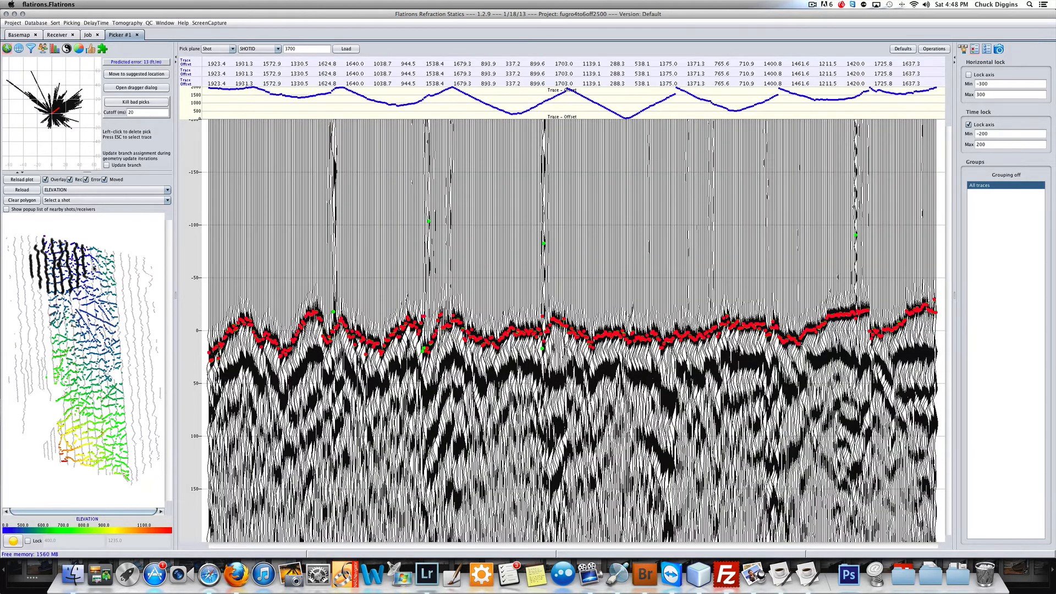
click(95, 272)
click(108, 302)
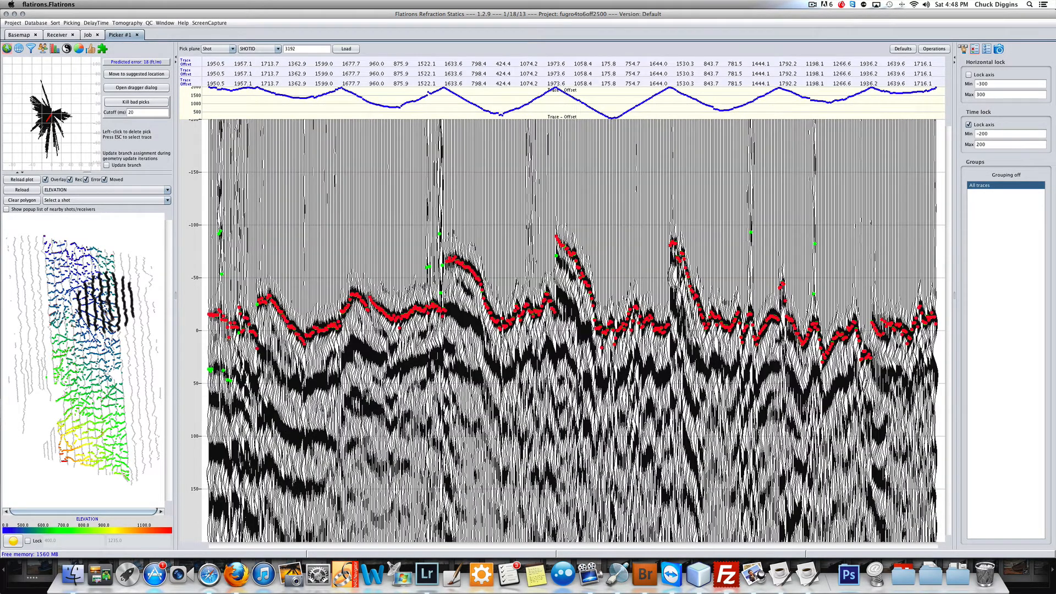
click(103, 361)
click(113, 405)
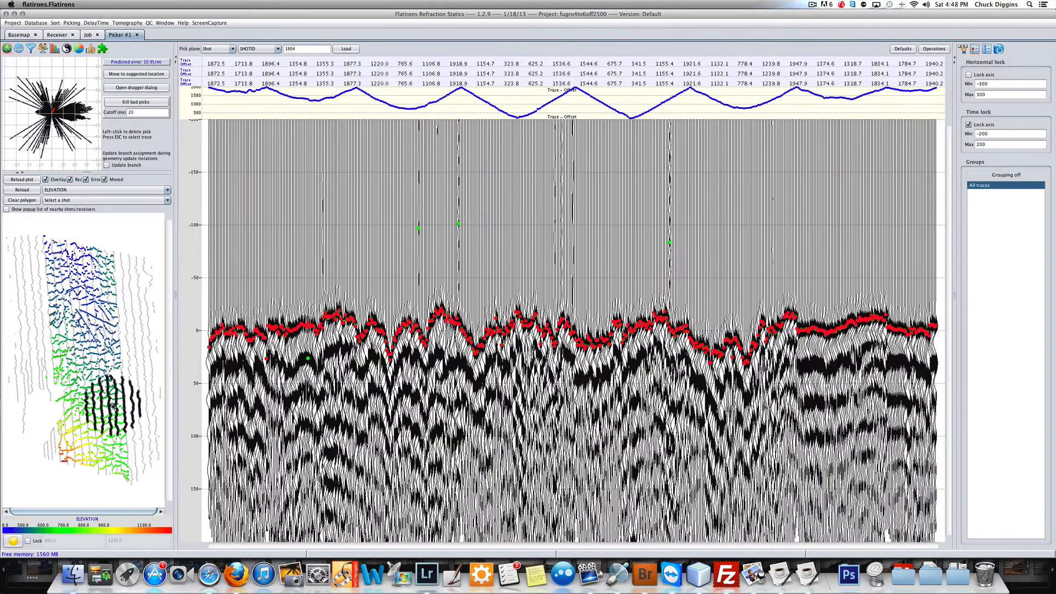
click(78, 436)
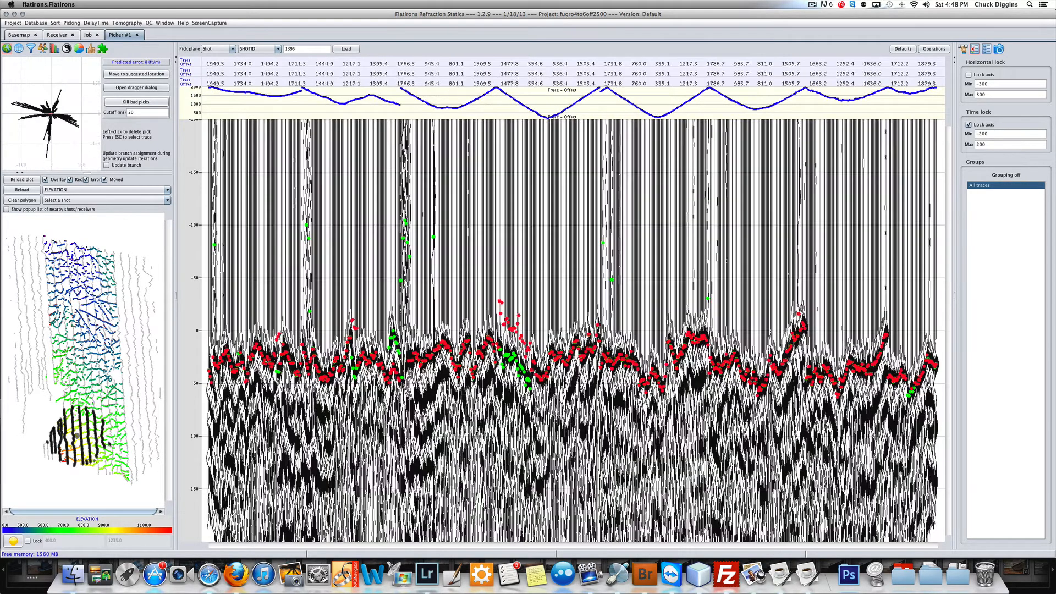
click(112, 443)
click(94, 398)
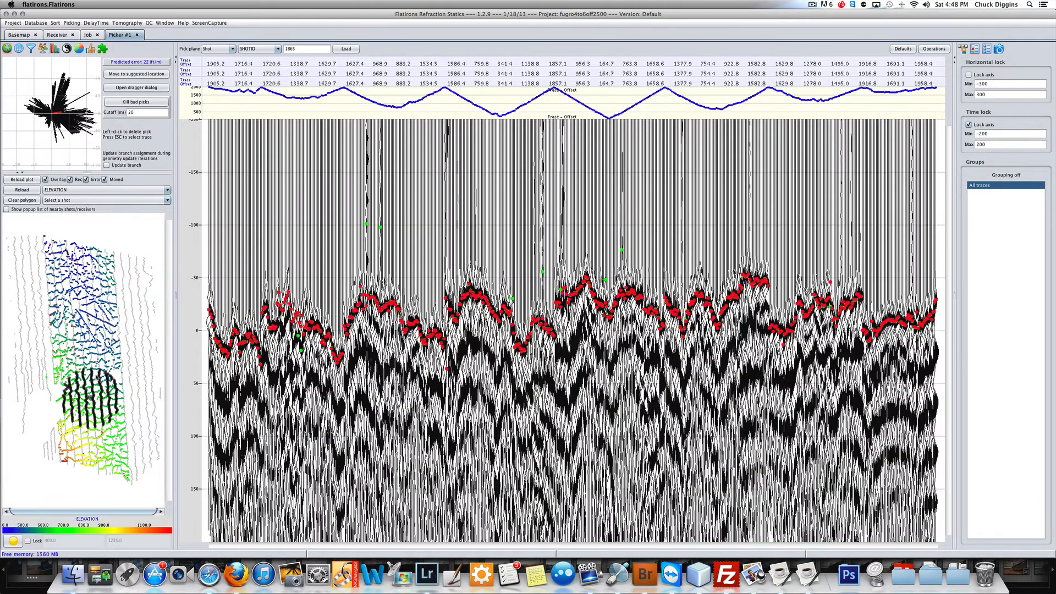
click(99, 363)
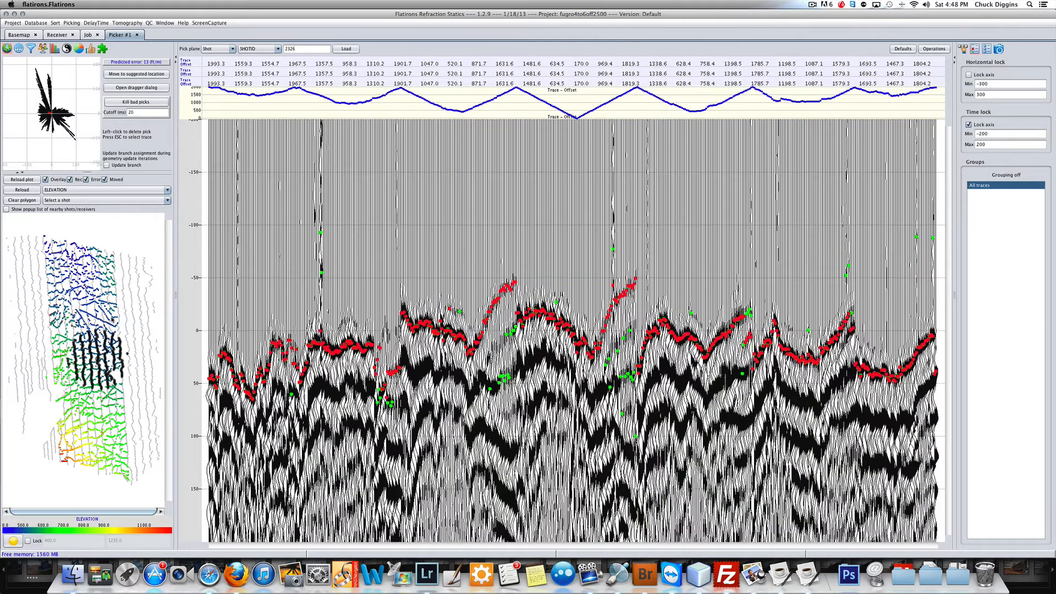
Step: Enable minimizing trace-to-trace pick deviations for the Threshold auto picker and lower its threshold to about 0.136
click(31, 48)
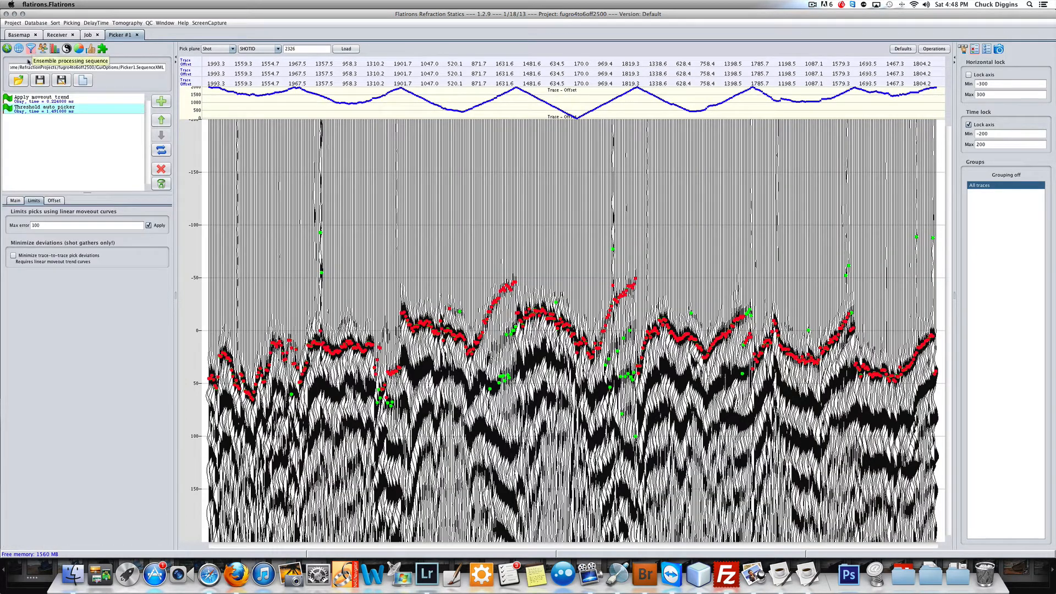
click(14, 255)
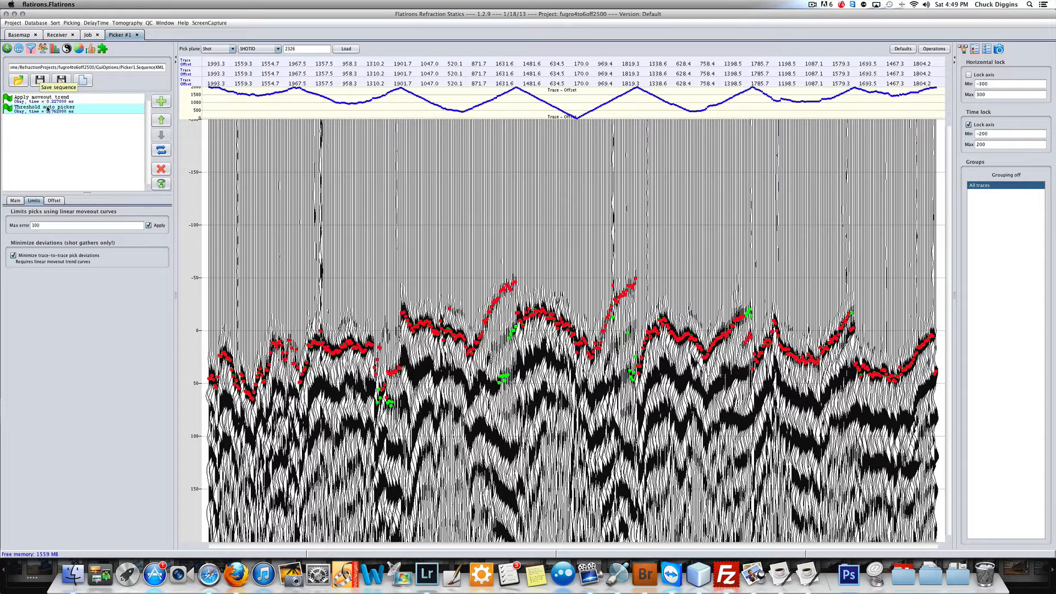
click(16, 202)
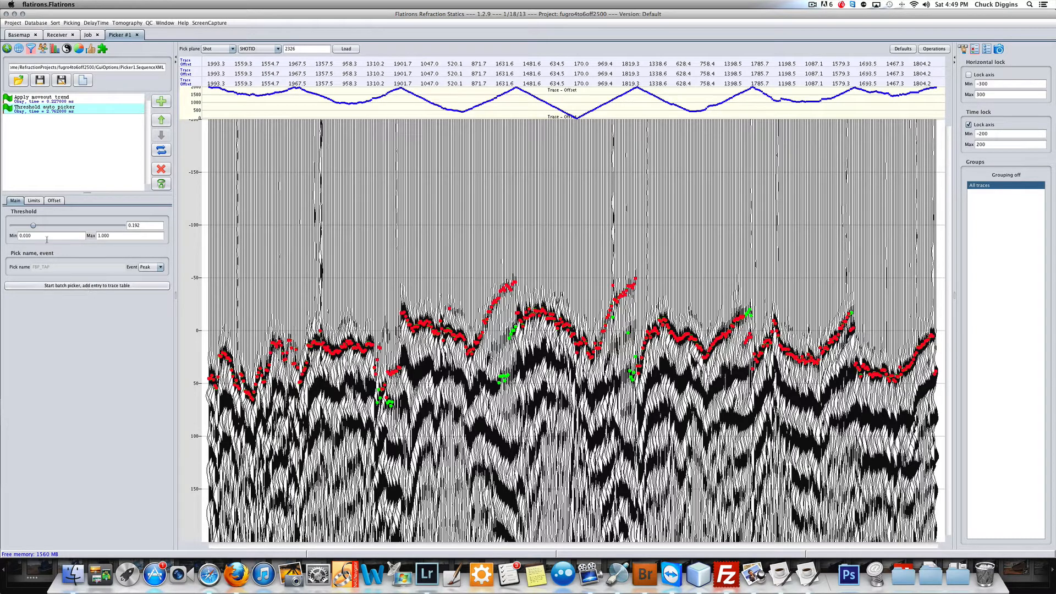
drag(33, 226, 27, 226)
Step: Open an offset-plane picker window using 2D profiles and display the middle profile's 1000 to 1100 offset range
click(72, 24)
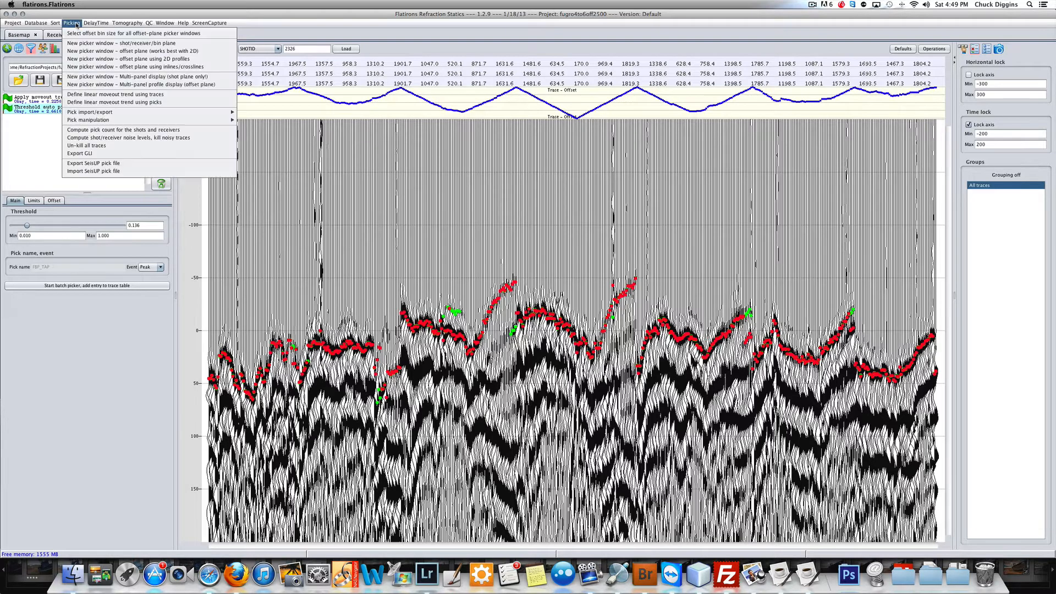
click(118, 59)
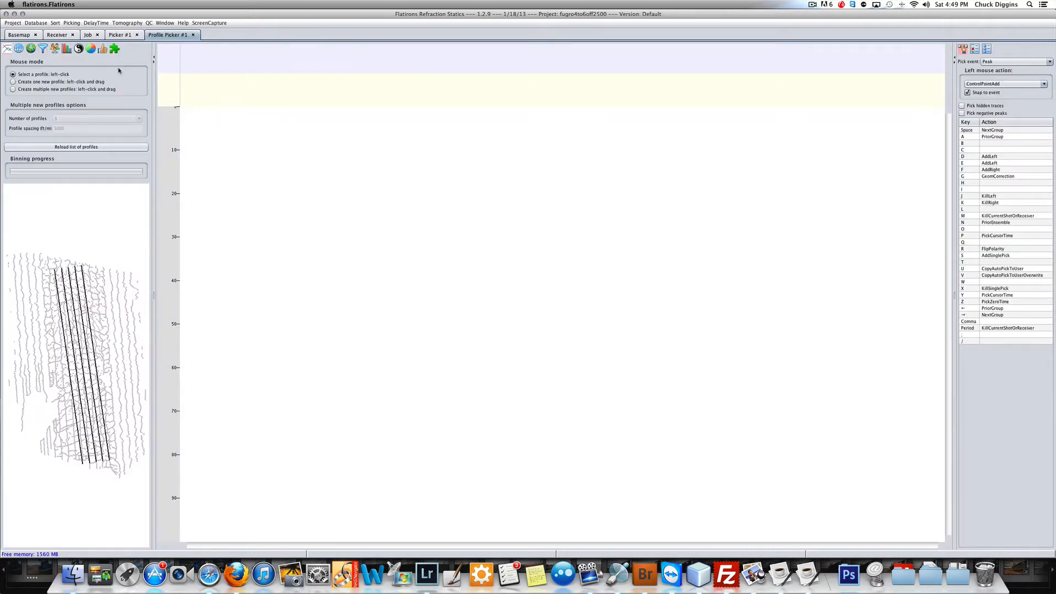
click(81, 357)
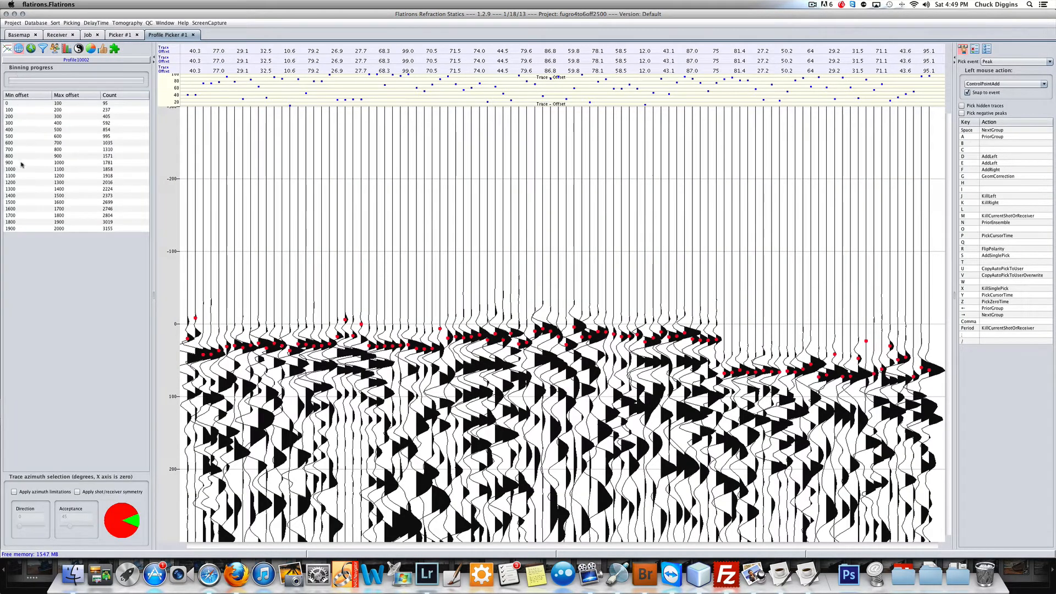
click(17, 170)
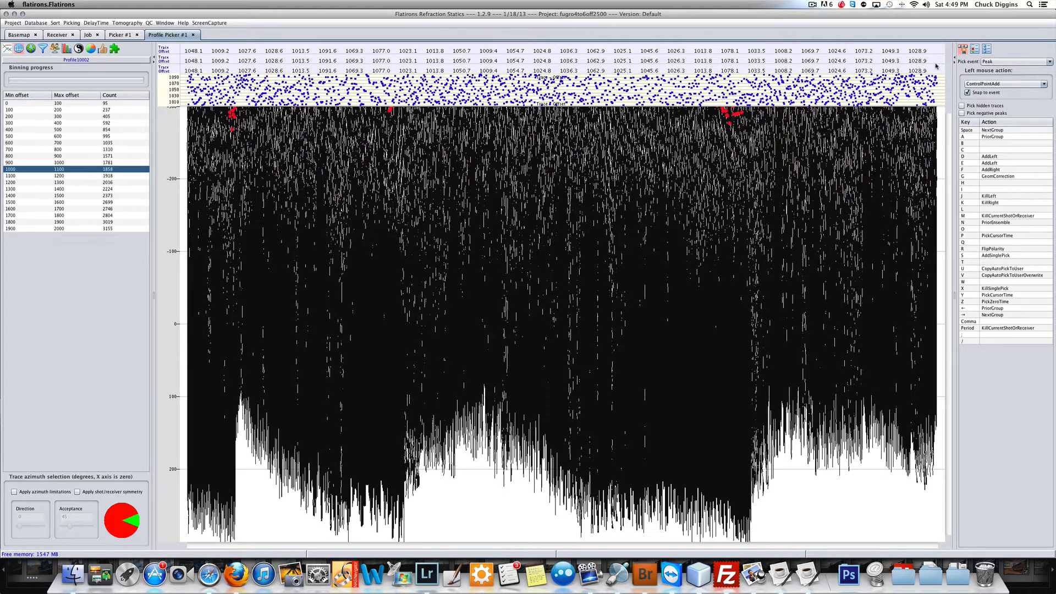
click(974, 49)
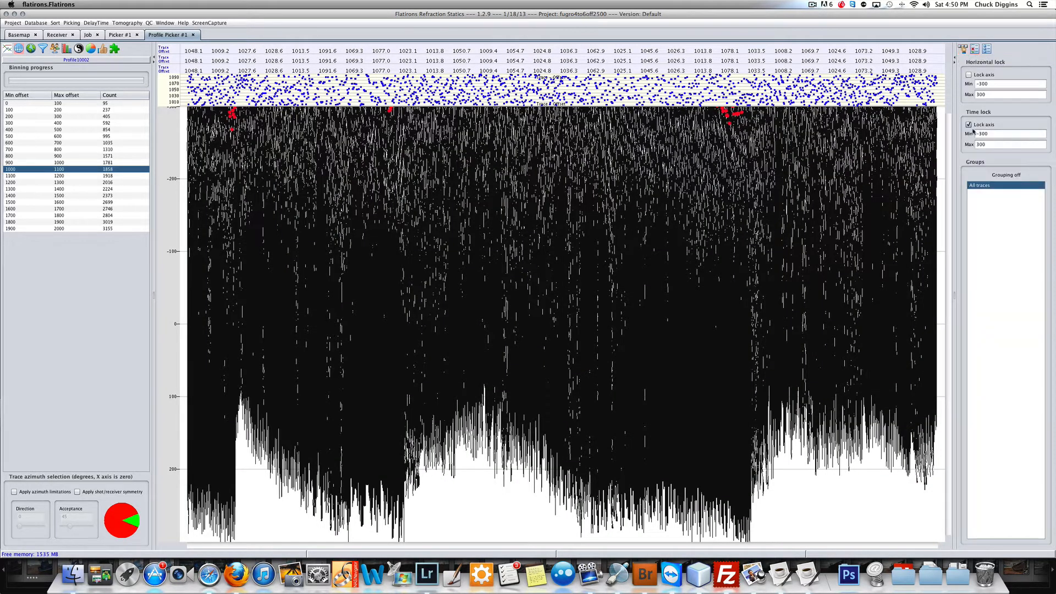
Step: Remove the delay time analysis shifts and 3D tomography time shifts from the profile picker's processing sequence
click(43, 49)
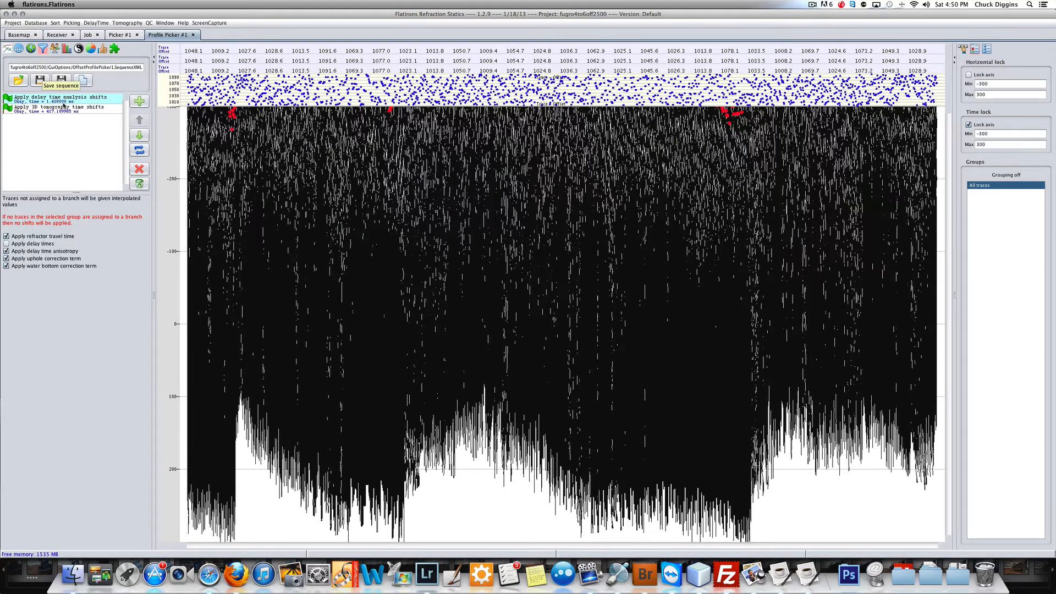
click(82, 109)
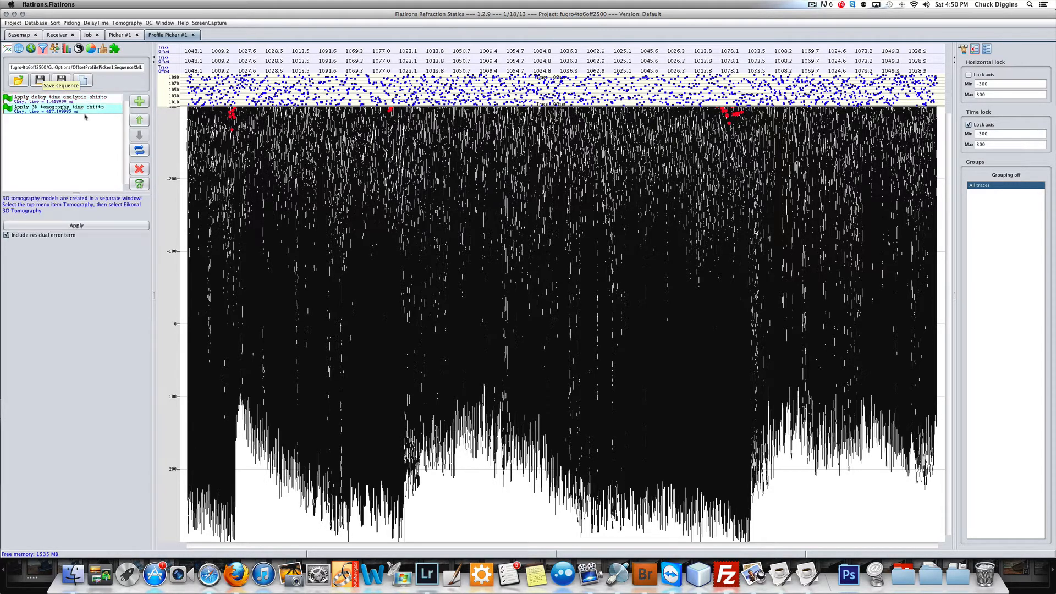
click(139, 169)
click(139, 169)
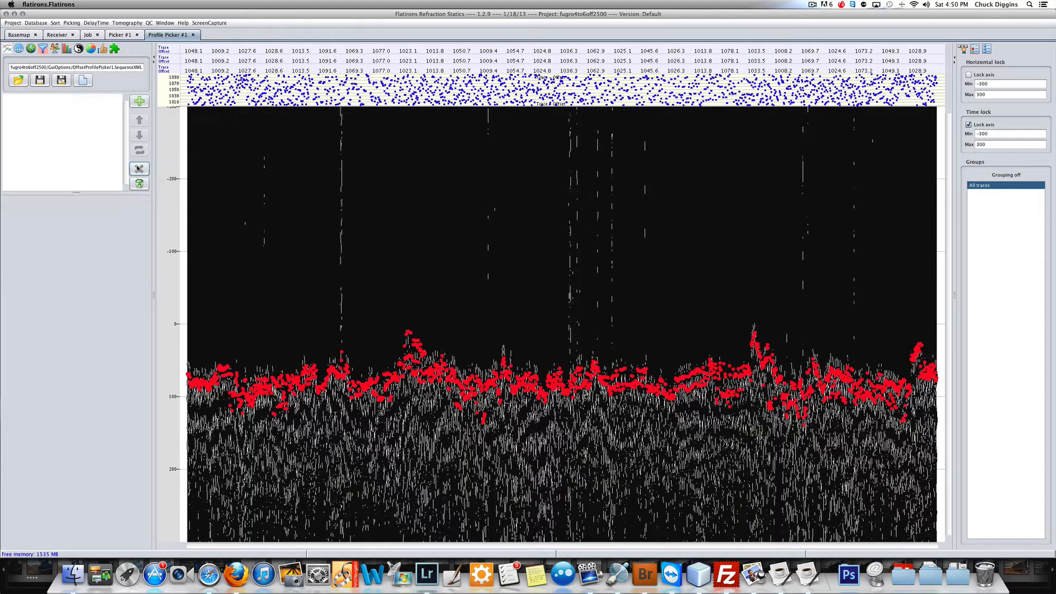
Step: Add the Apply moveout trend process to the profile picker's empty sequence
click(136, 101)
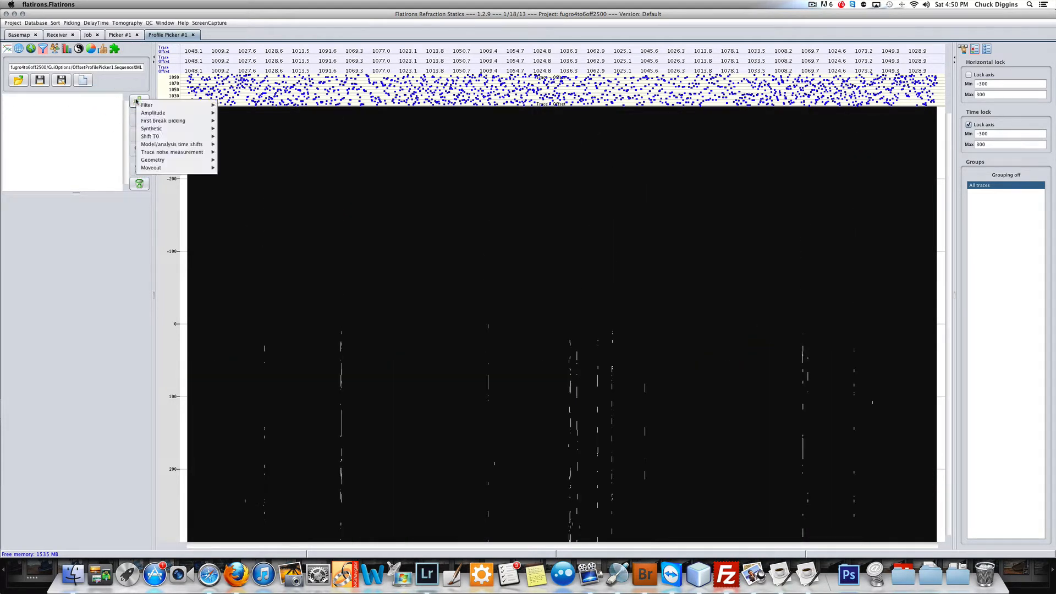
mouse_move(170, 168)
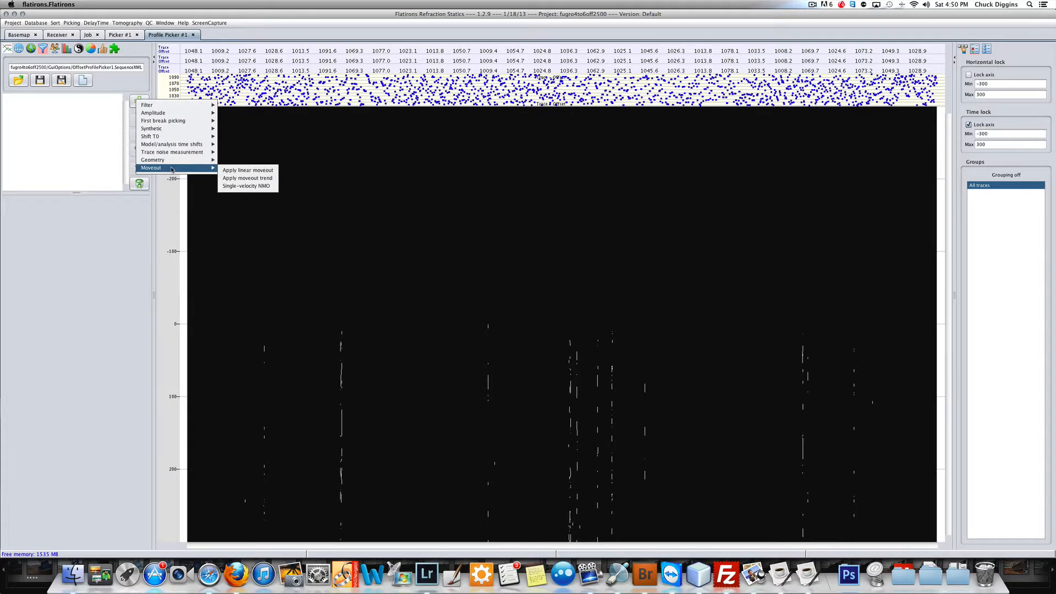
click(242, 178)
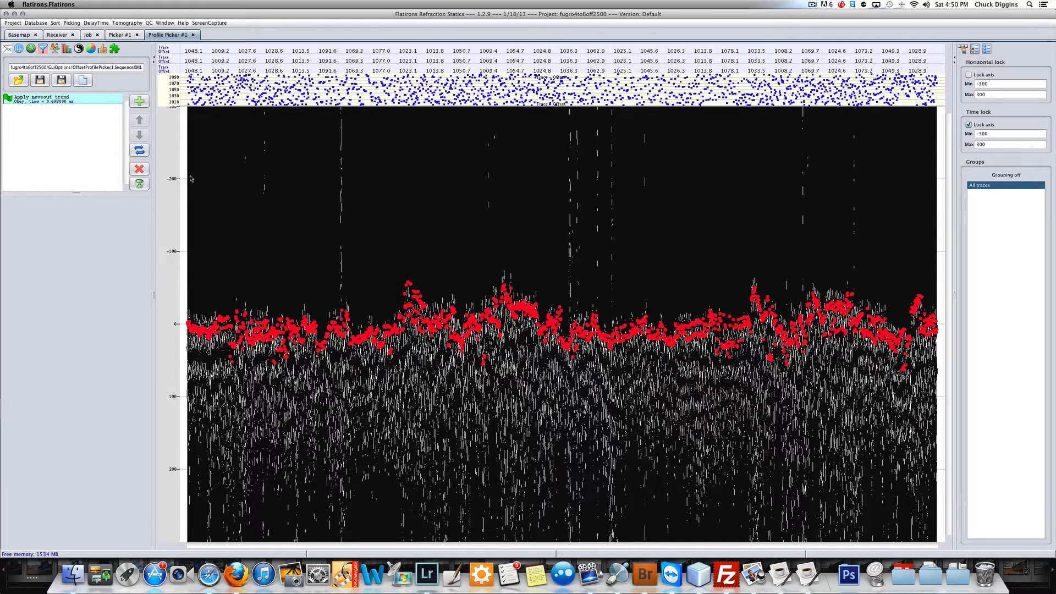
Step: Repick the misplaced first breaks on individual traces of the profile onto the earlier peak near zero time
mouse_move(188, 142)
mouse_down()
mouse_move(352, 372)
mouse_move(437, 466)
mouse_up()
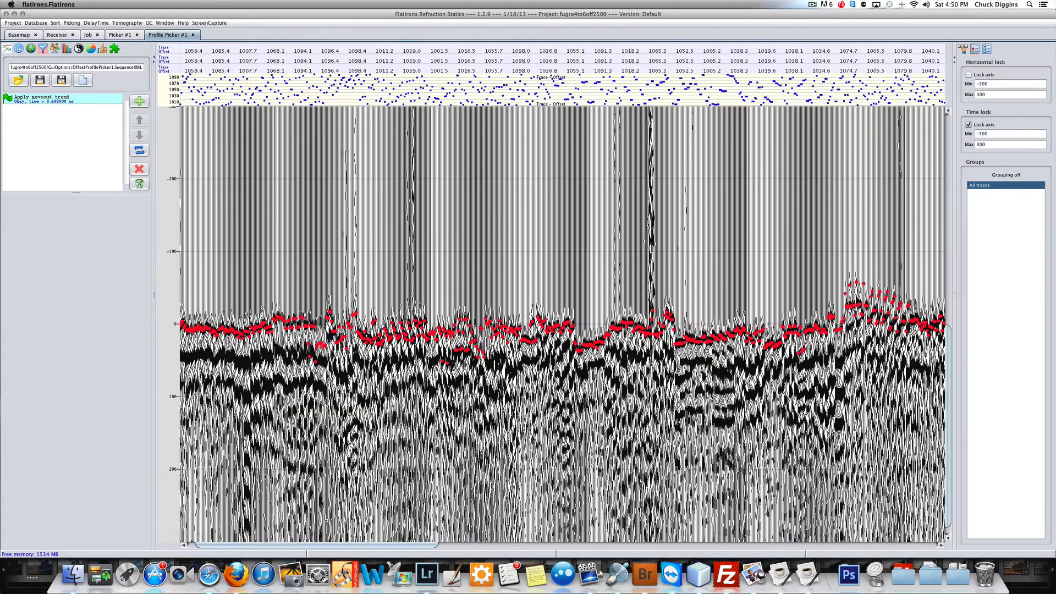
drag(406, 239, 711, 511)
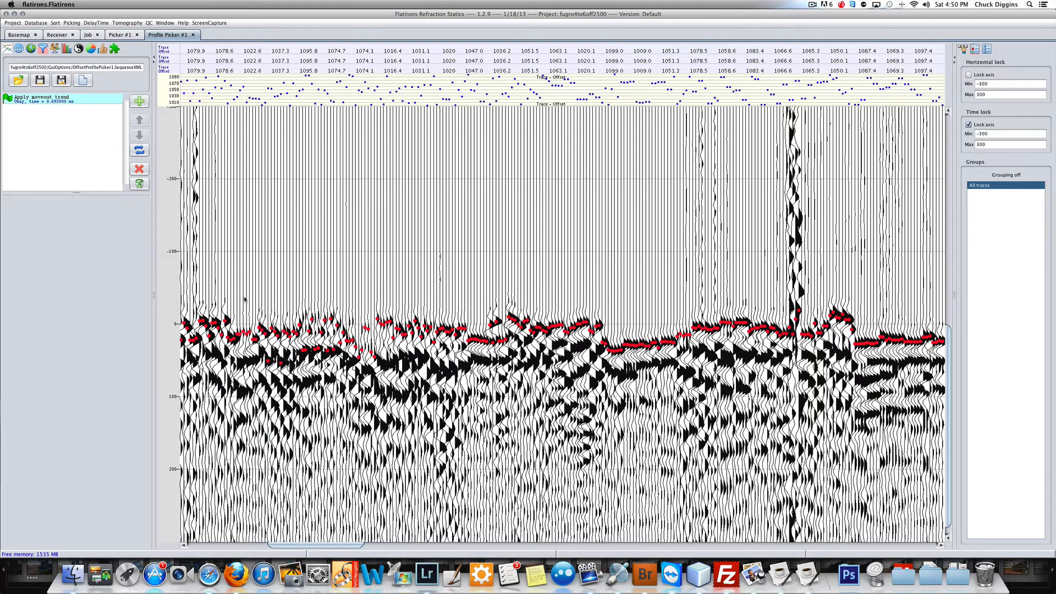
drag(244, 299, 328, 388)
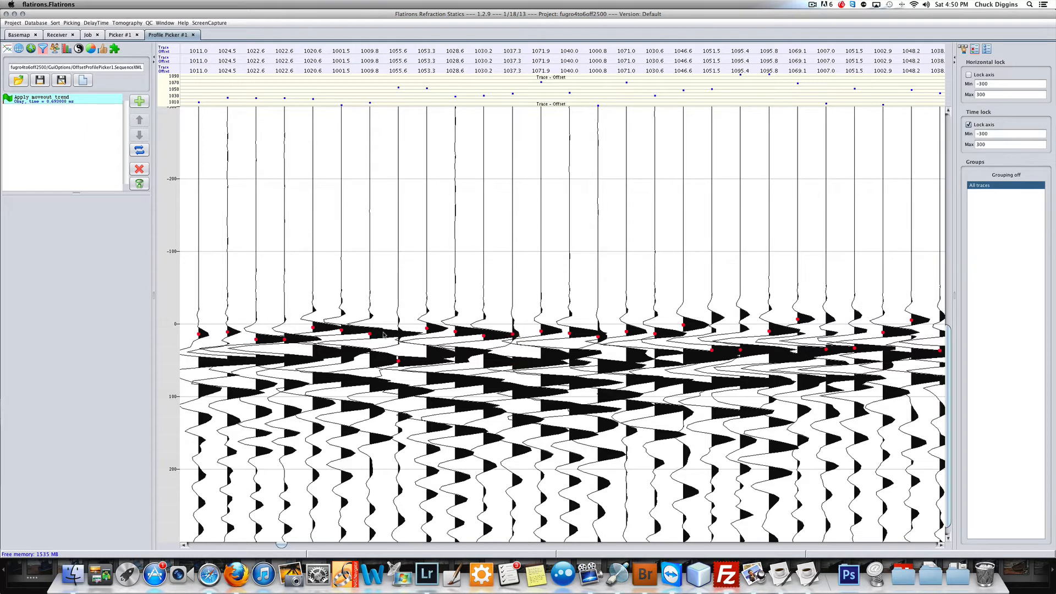
click(398, 332)
drag(709, 322, 757, 316)
right_click(773, 326)
Step: Turn off the moveout trend and add Apply 3D tomography time shifts to the profile picker's sequence
drag(570, 271, 688, 395)
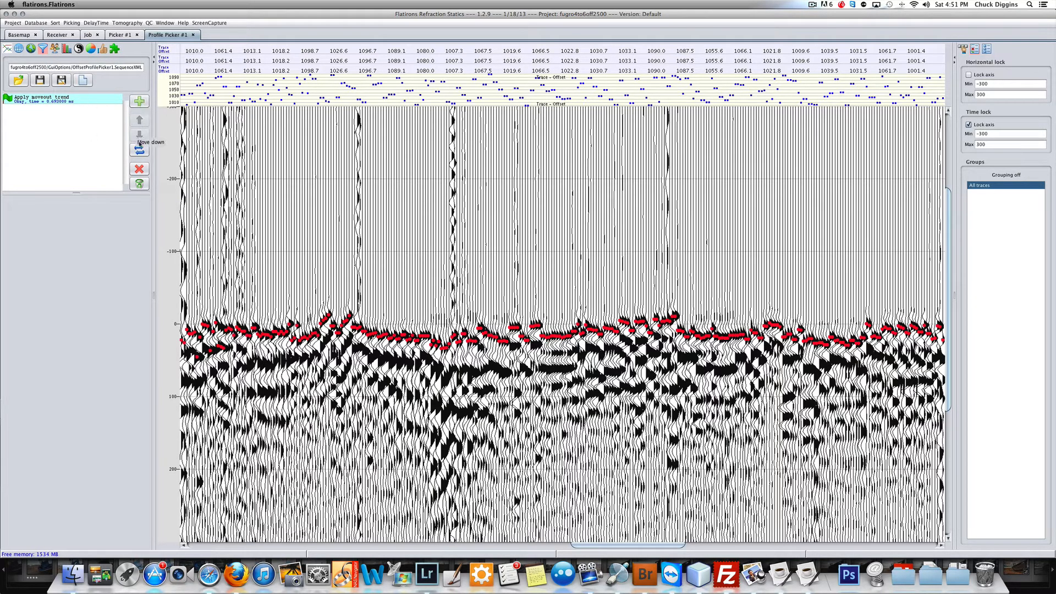
click(140, 102)
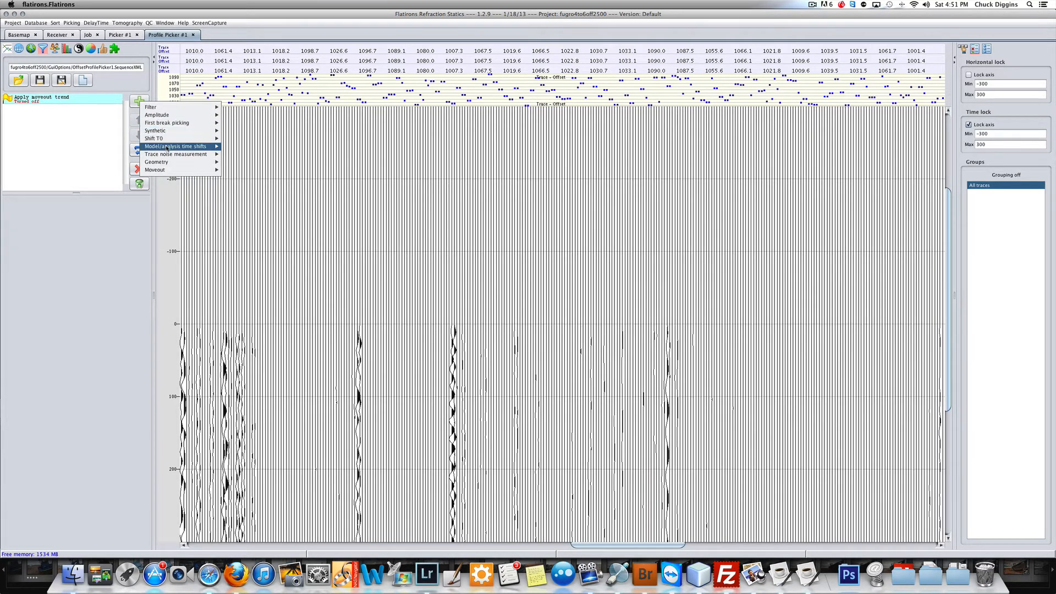
mouse_move(187, 146)
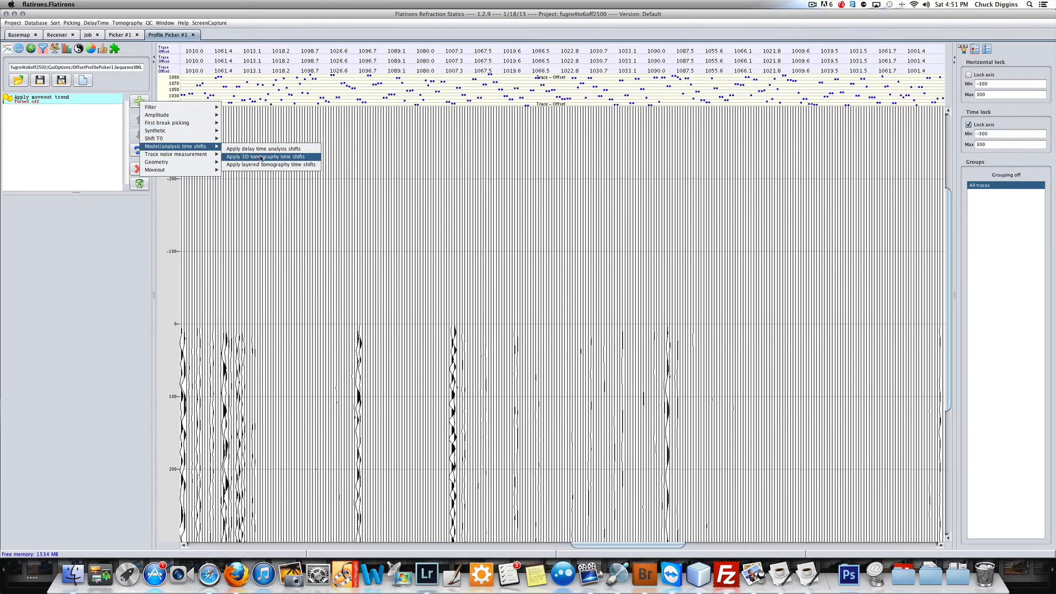
click(261, 158)
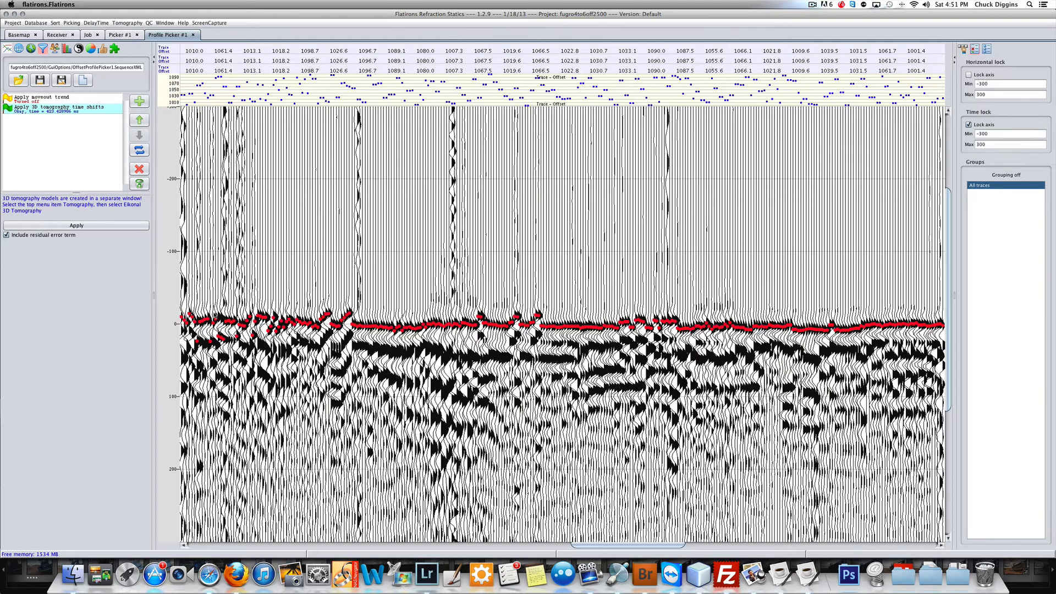
Step: Inspect the tomography-shifted profile, turn off those shifts, and add Apply delay time analysis shifts to the sequence
click(354, 297)
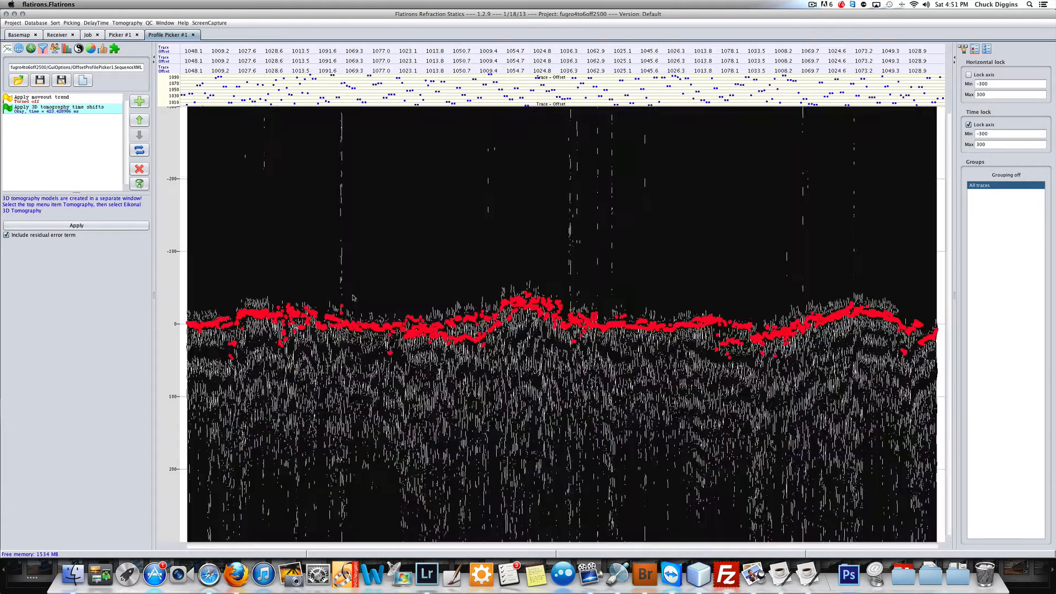
drag(412, 245, 614, 386)
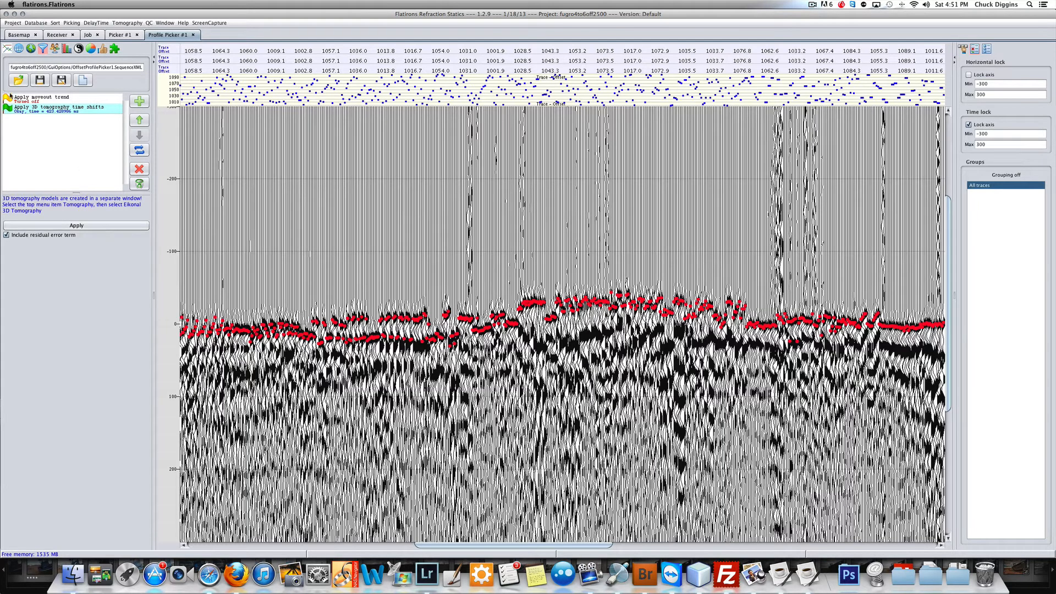
click(139, 150)
click(140, 102)
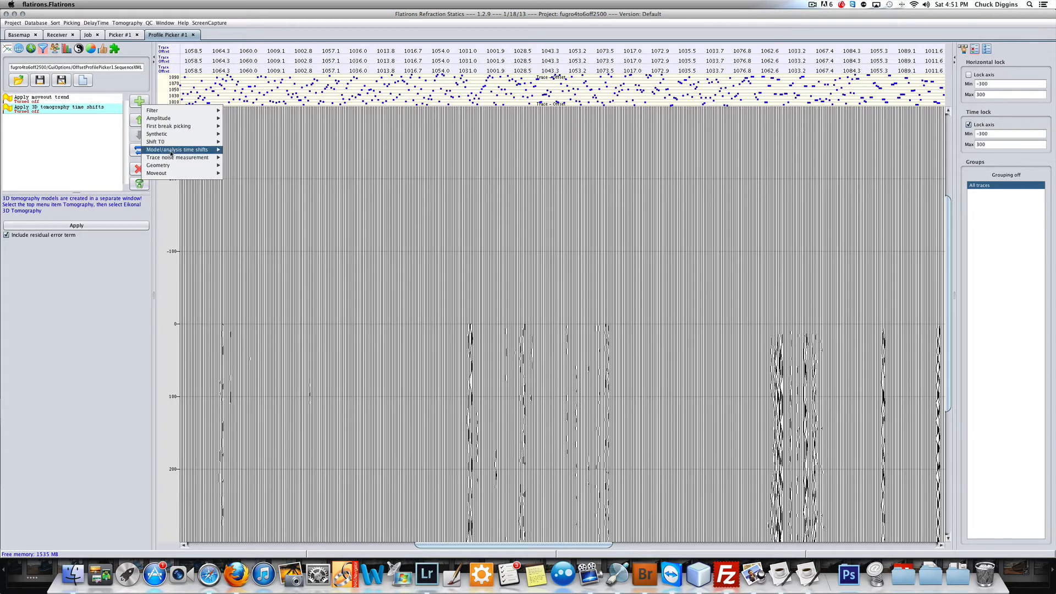
mouse_move(174, 150)
click(280, 153)
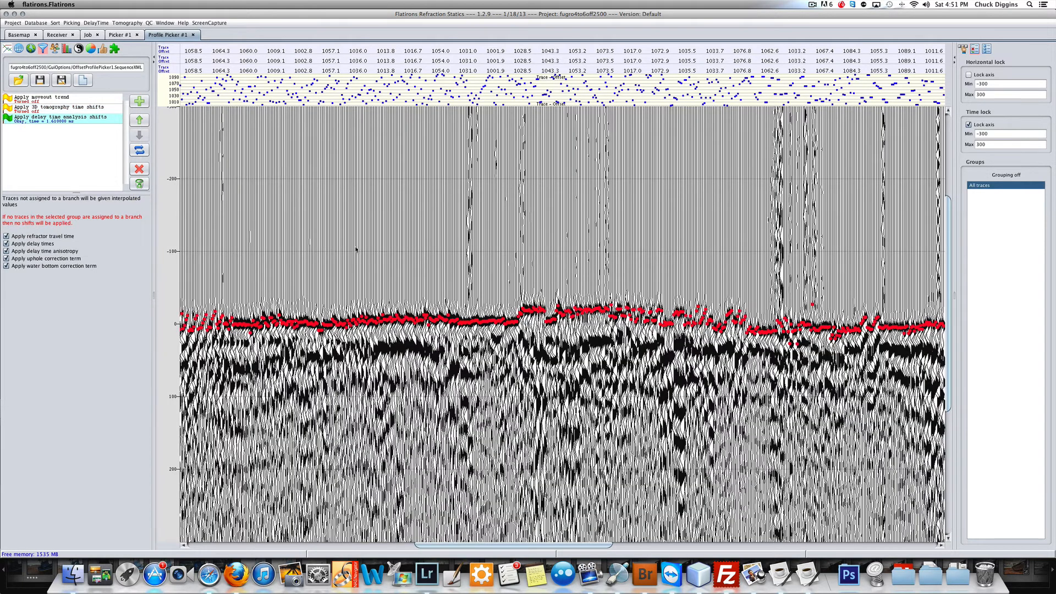
Step: Repick the misplaced first breaks on two stretches of the delay-time-shifted profile along the continuous event near zero time
scroll(642, 311, down, 5)
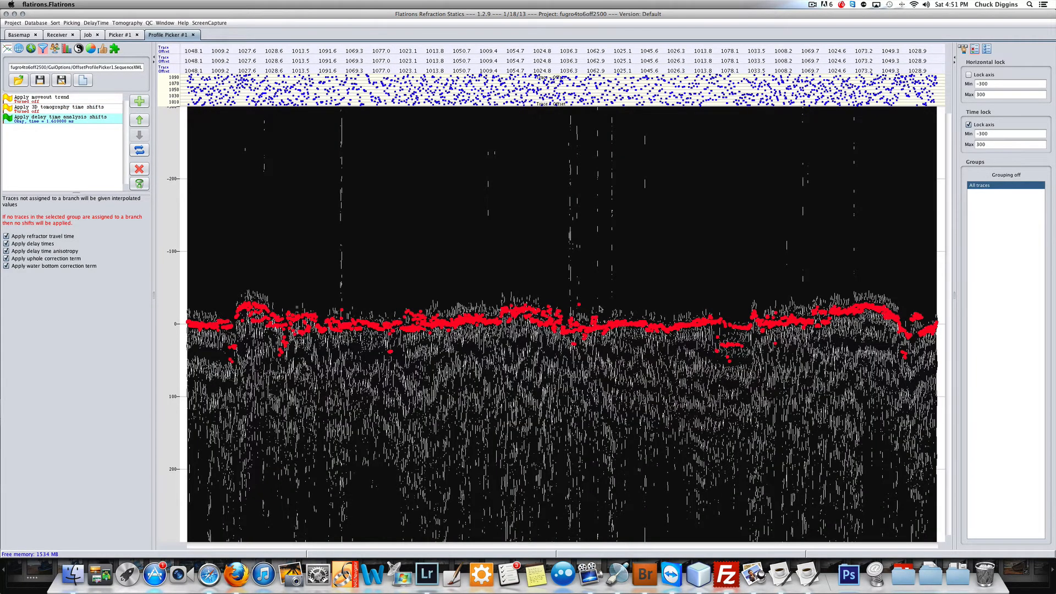
drag(219, 278, 347, 430)
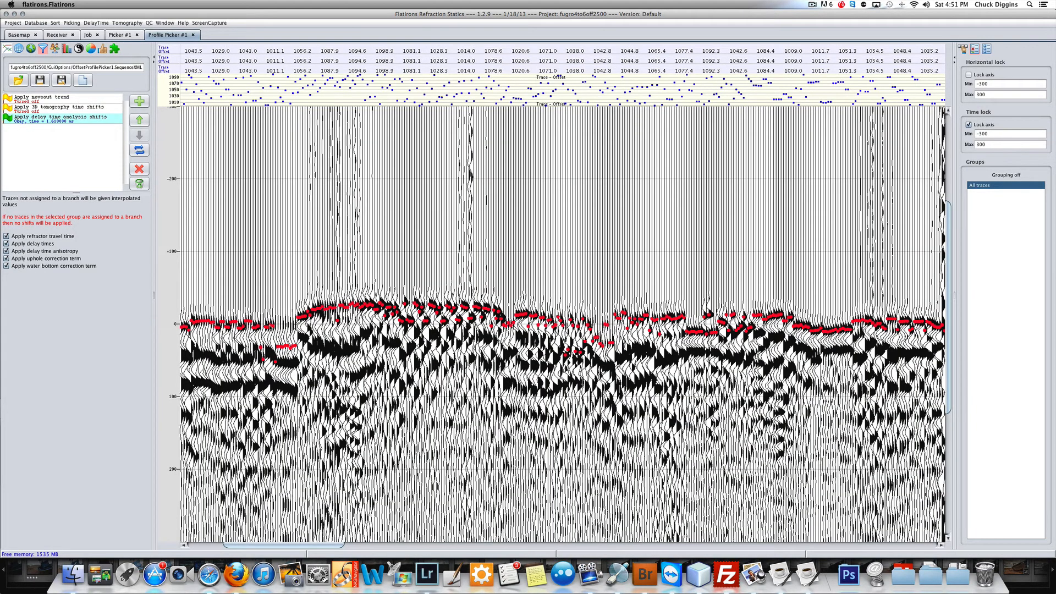
mouse_move(274, 328)
mouse_down()
mouse_move(298, 330)
mouse_move(269, 329)
mouse_up()
click(593, 344)
drag(670, 281, 799, 391)
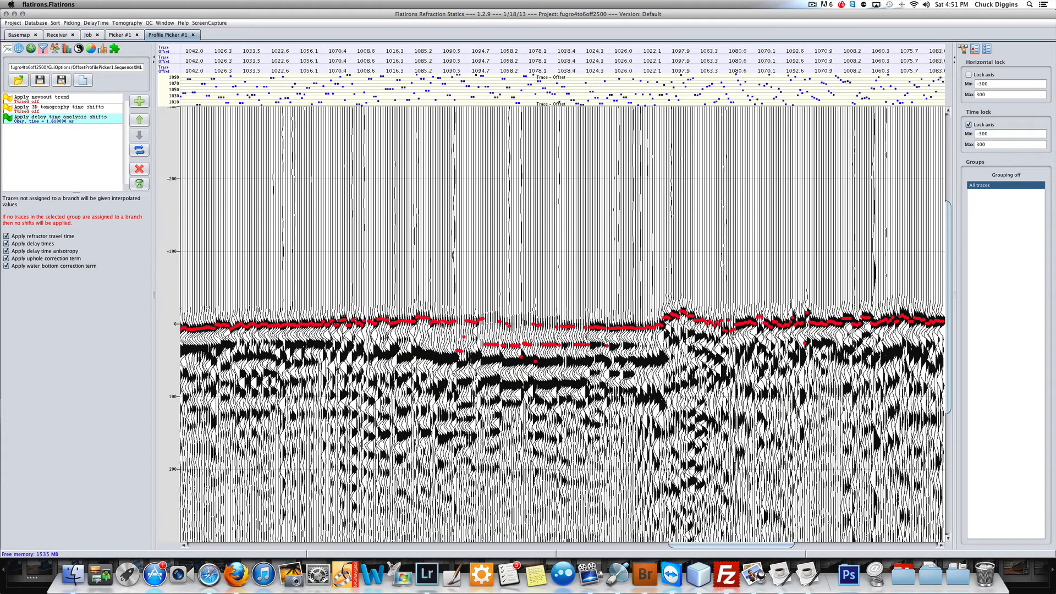
drag(443, 324, 615, 331)
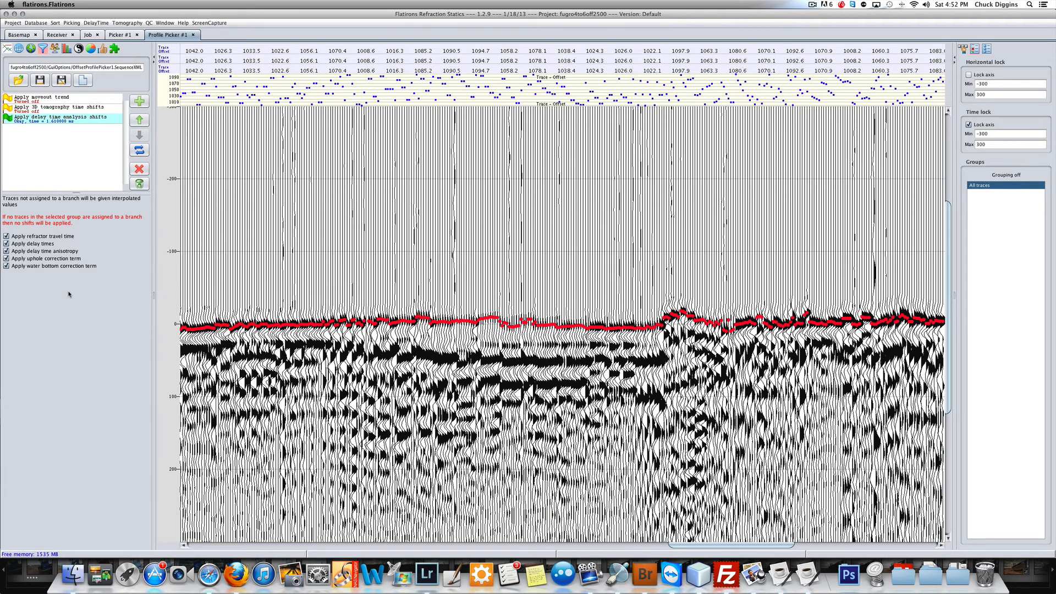
click(812, 5)
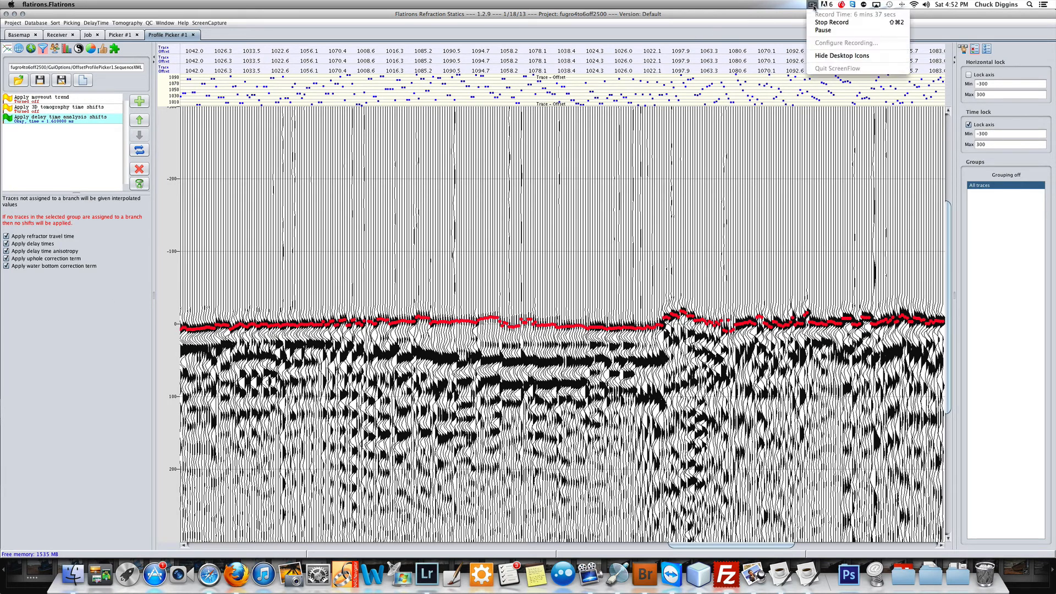